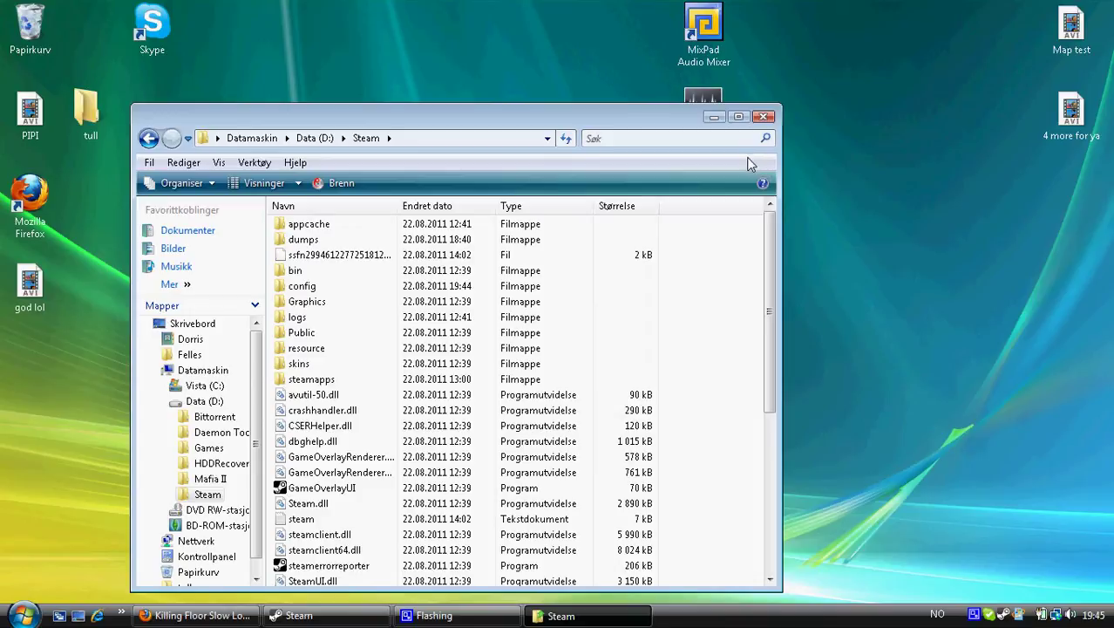
Step: Maximize the Steam folder window and move the Steam program and the steamapps folder to the end of the file list
left_click(738, 116)
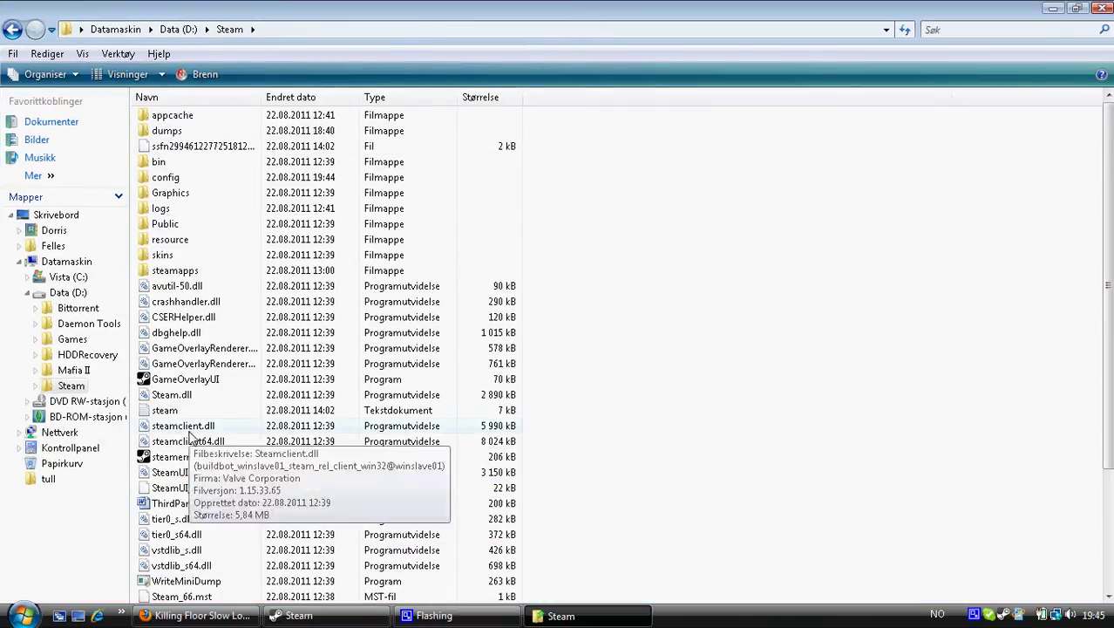
scroll(190, 435, "down", 3)
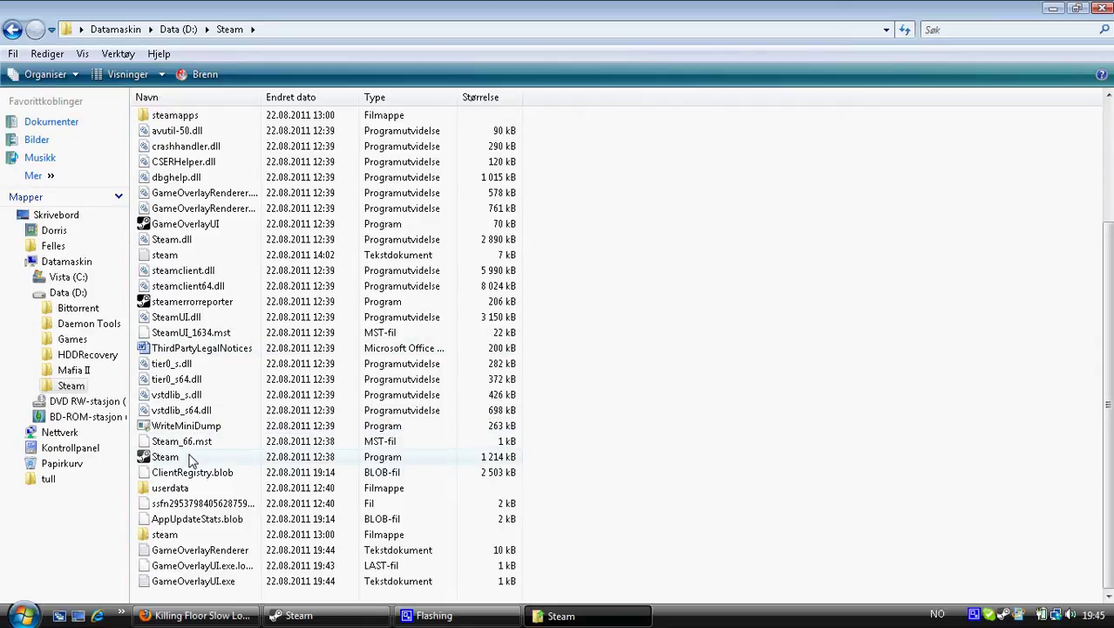
left_click_drag(192, 460, 533, 596)
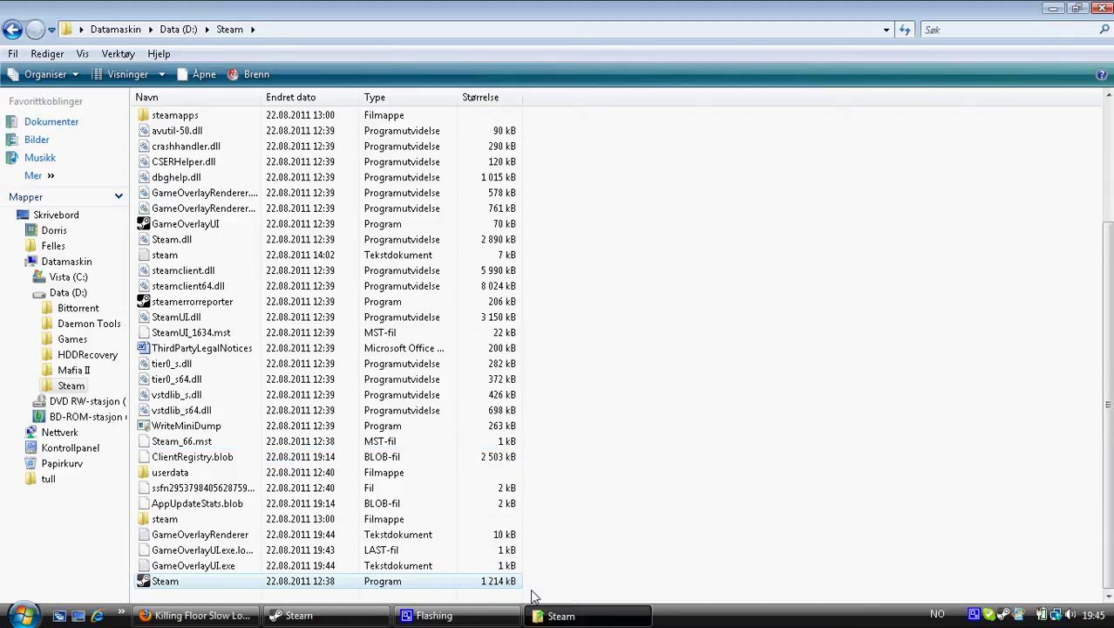
scroll(407, 442, "up", 3)
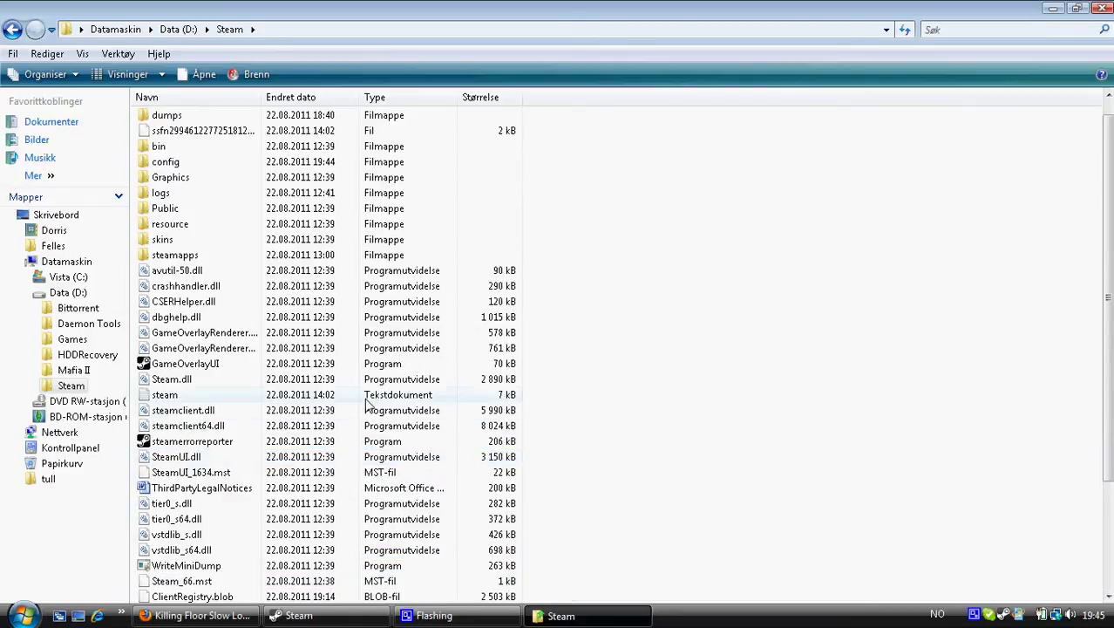
left_click(187, 257)
left_click_drag(158, 256, 558, 602)
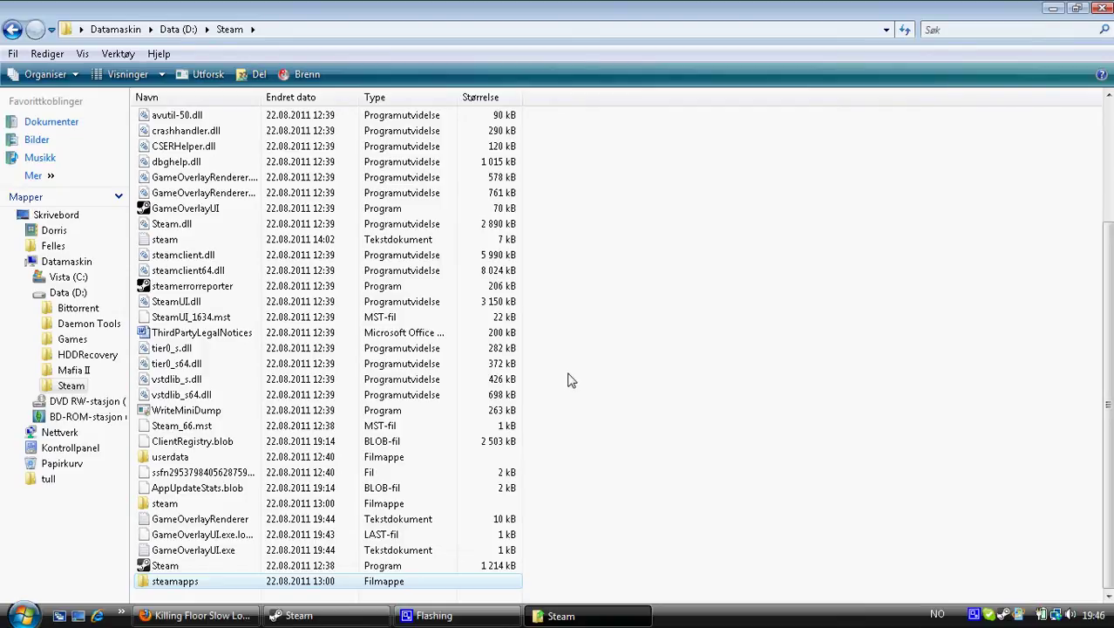
Step: Quit Skype completely and confirm the exit
right_click(992, 614)
left_click(969, 595)
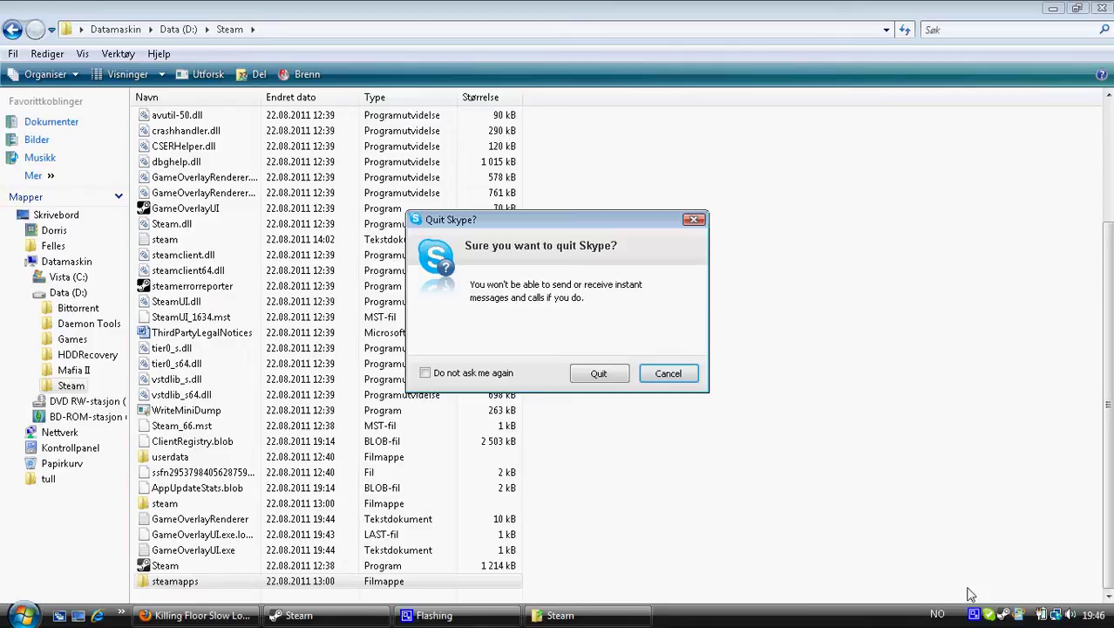
left_click(600, 374)
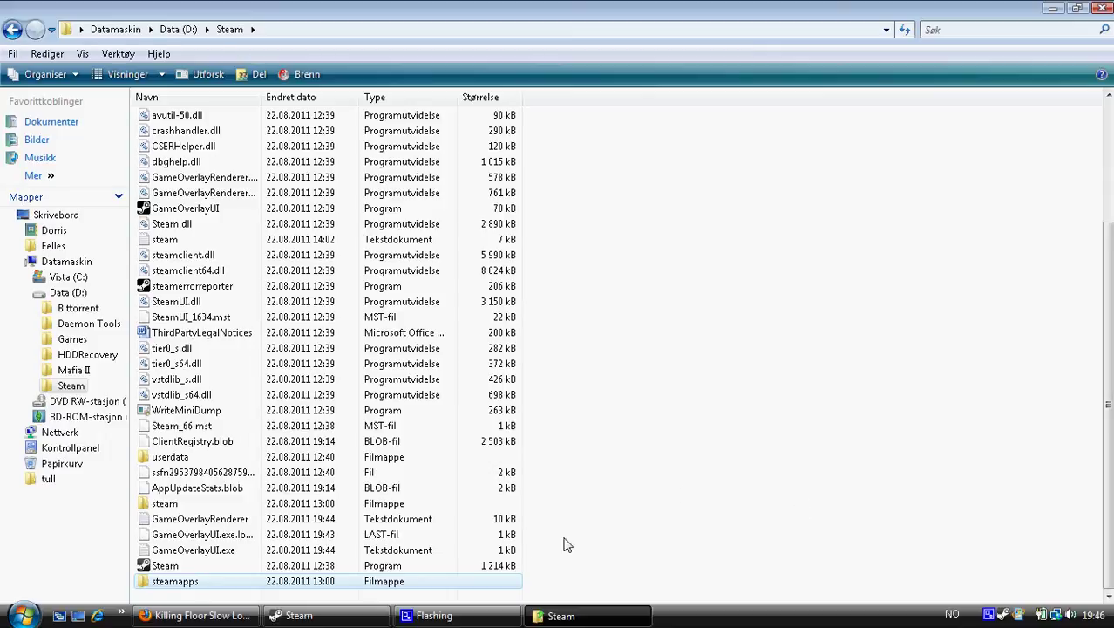
Step: Exit the running Steam client and open the Task Manager's process list
left_click(536, 559)
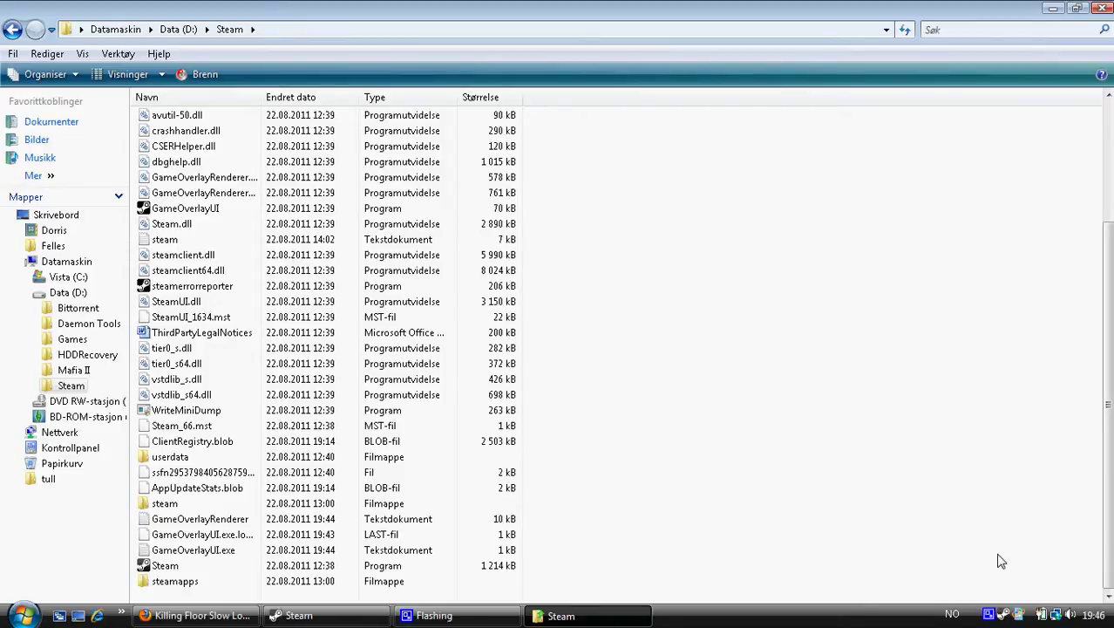
right_click(1004, 614)
left_click(817, 605)
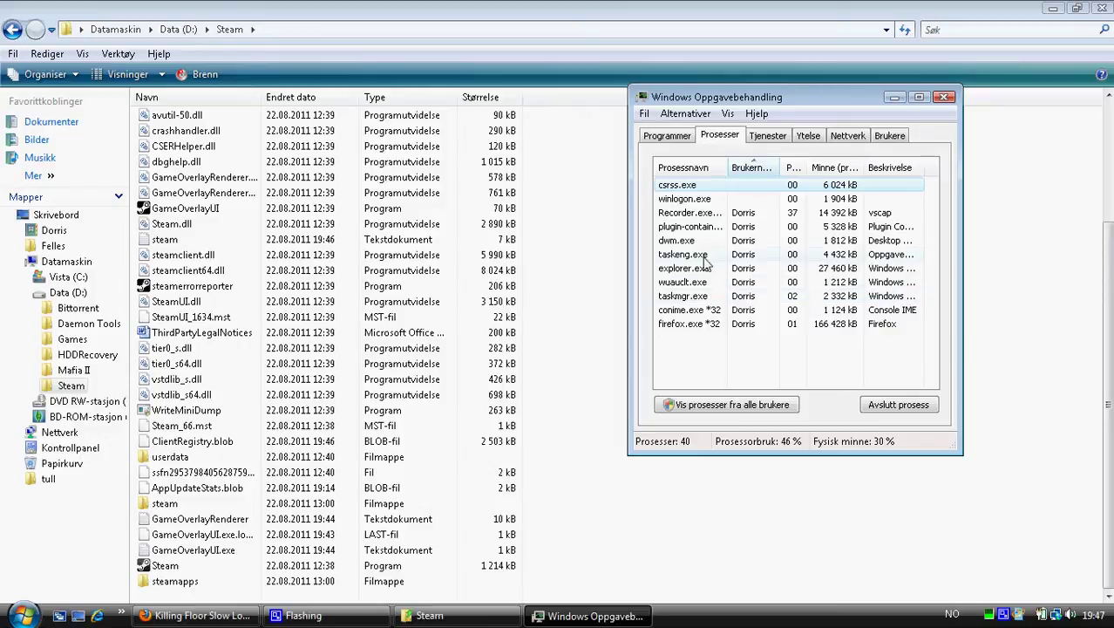
Step: Start Steam from its folder, and end its Steam.exe process in Task Manager
double_click(322, 567)
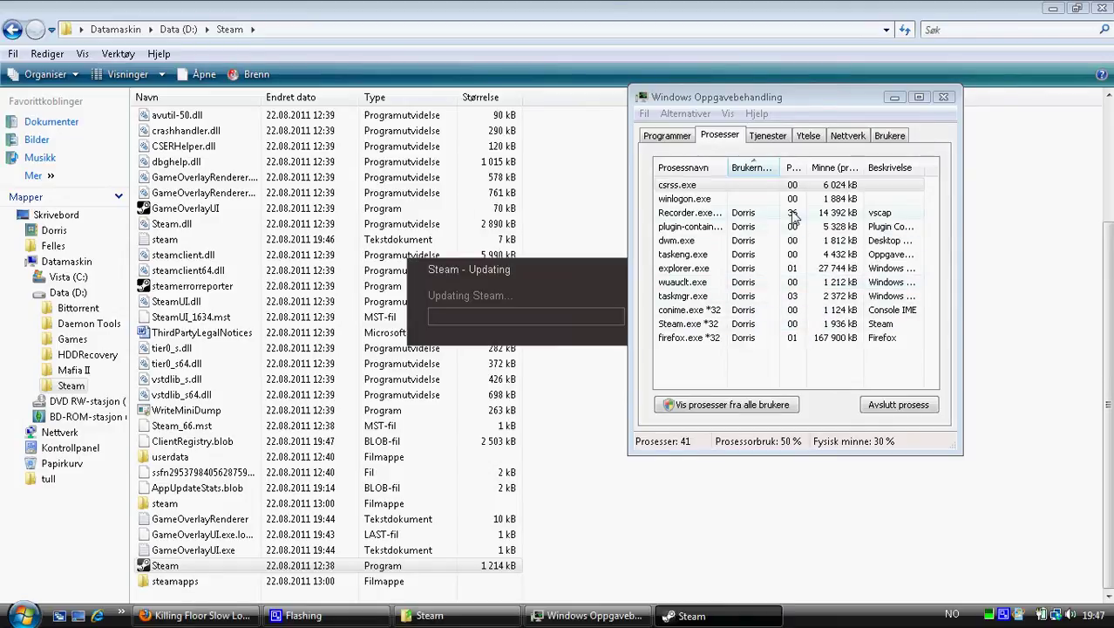
left_click(755, 327)
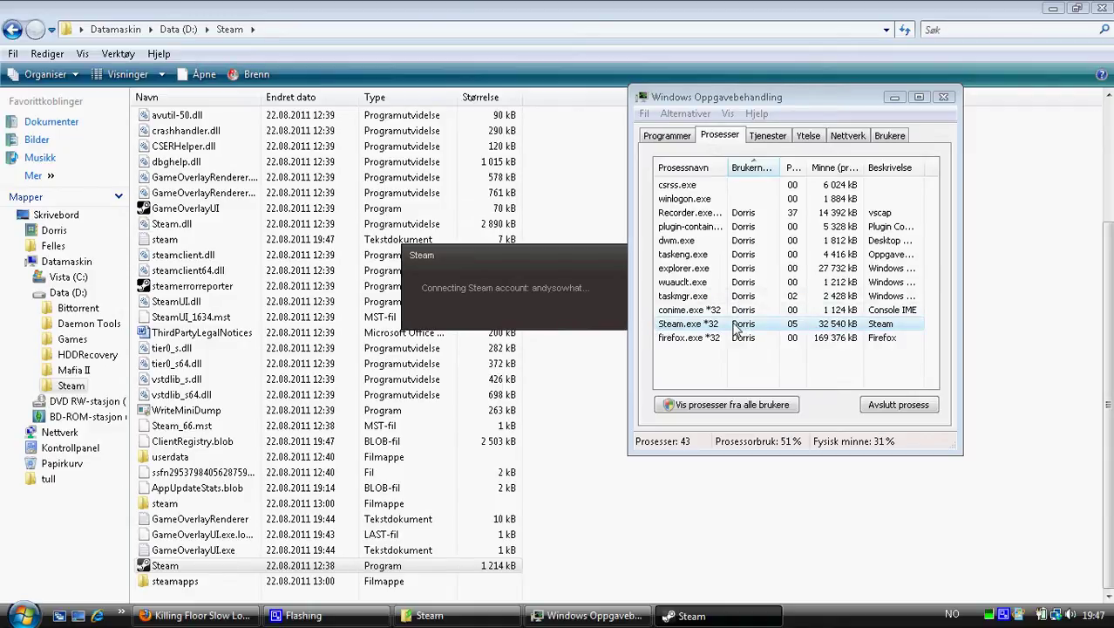
left_click(737, 328)
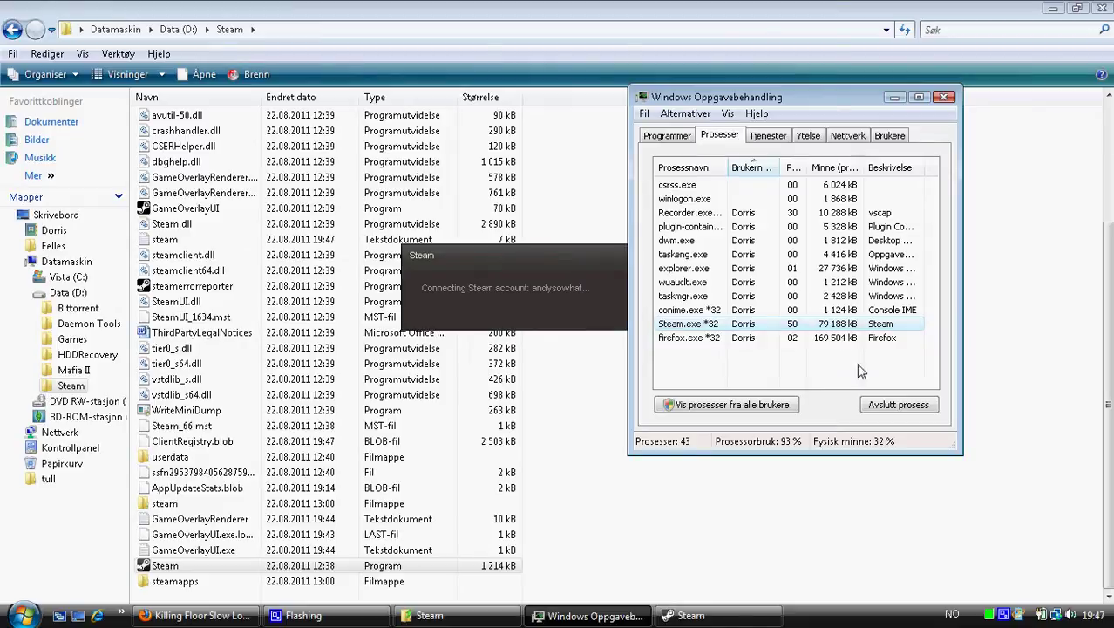
left_click(889, 406)
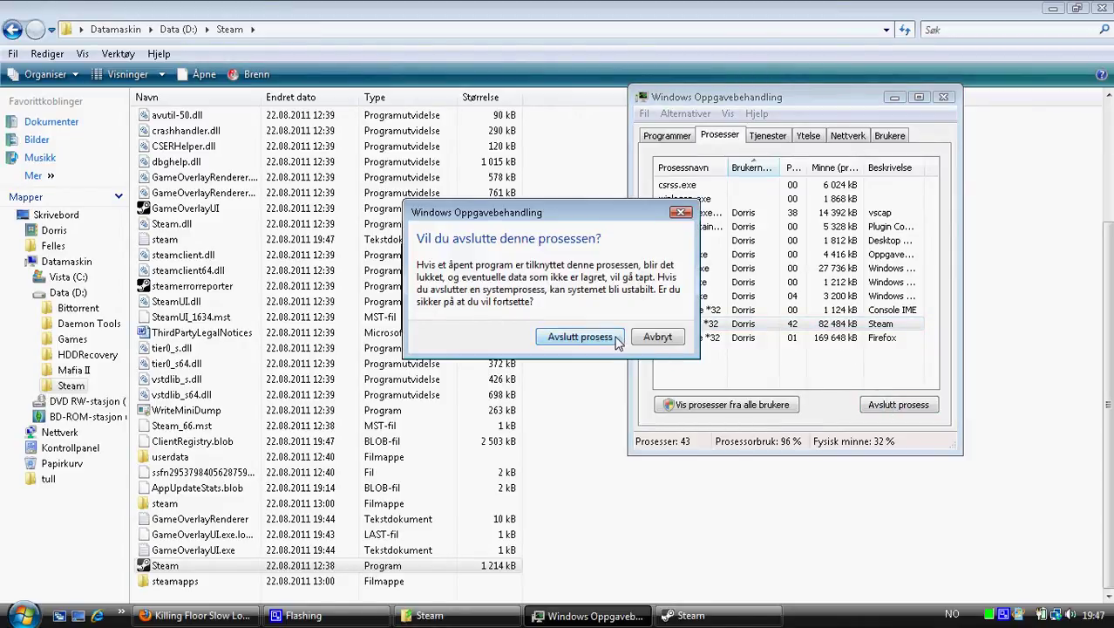
left_click(579, 337)
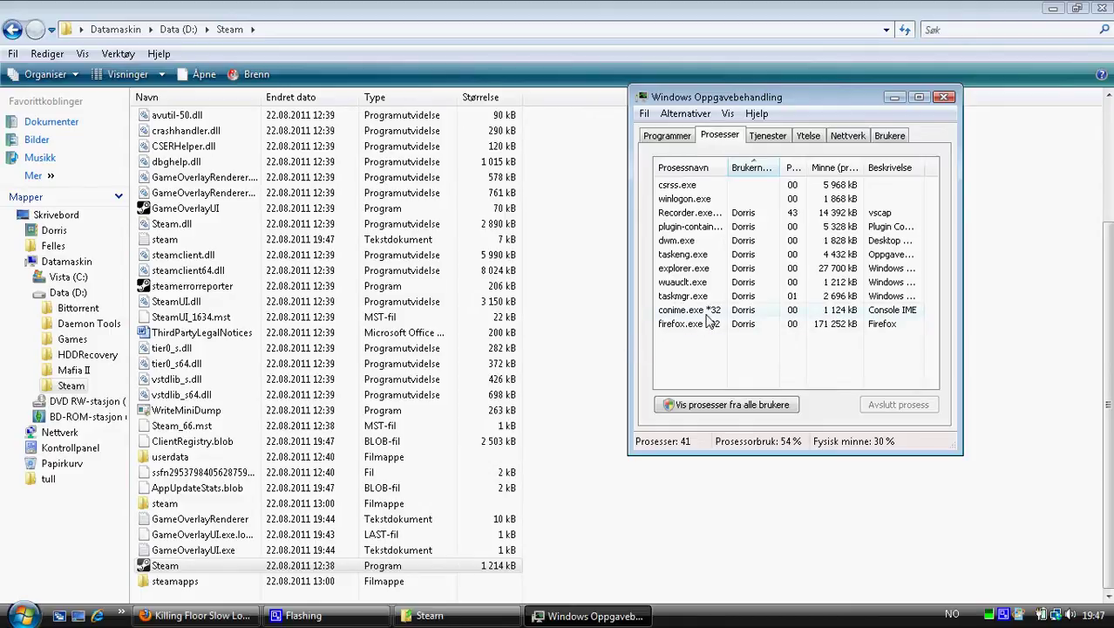
left_click(943, 97)
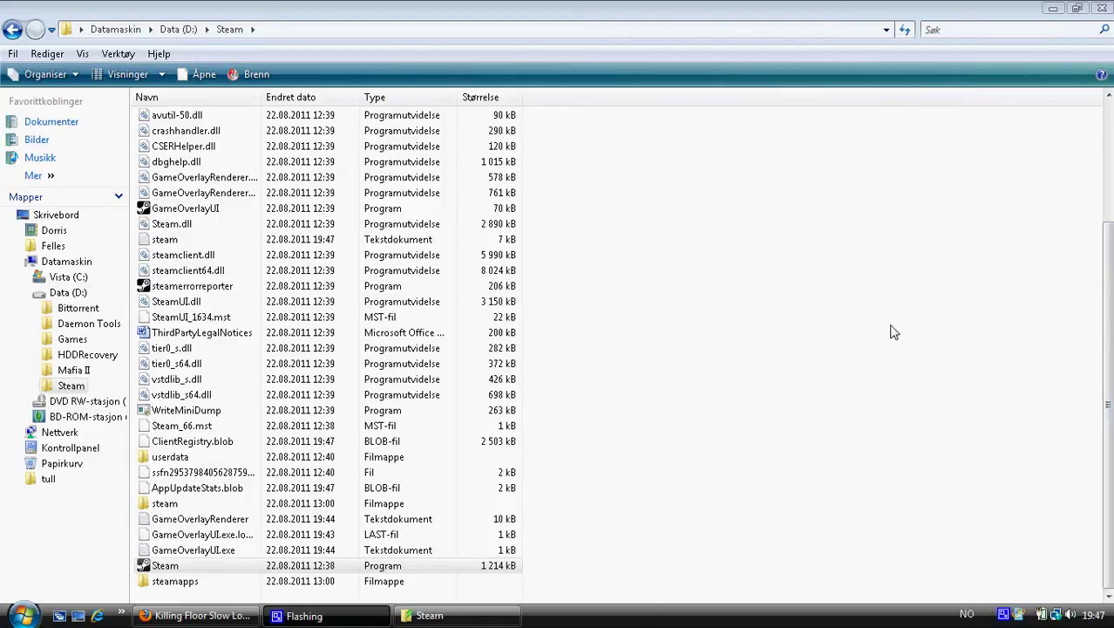
Step: Examine the contents of the steamapps folder, including its common and account-named subfolders, and return to the Steam folder
scroll(1111, 279, "up", 4)
scroll(1105, 280, "down", 4)
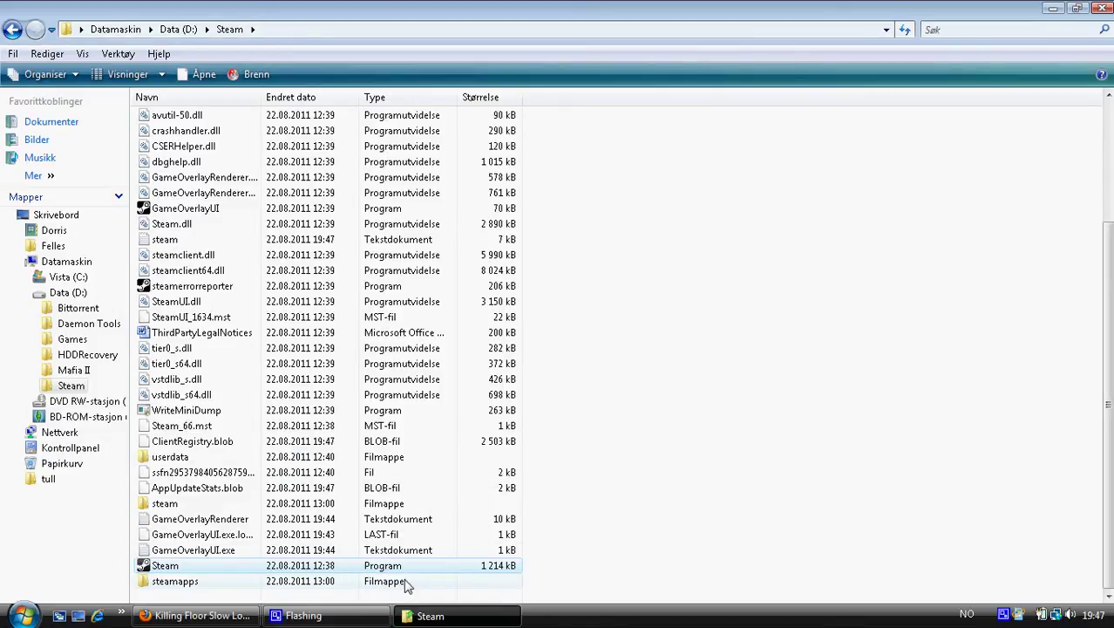
left_click(298, 584)
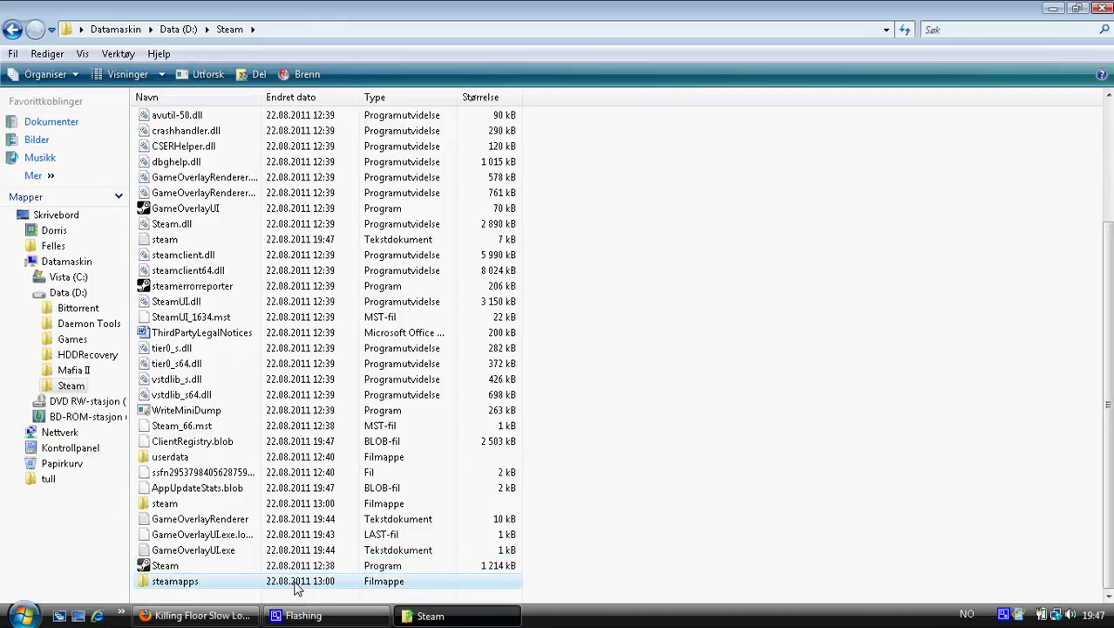
double_click(297, 584)
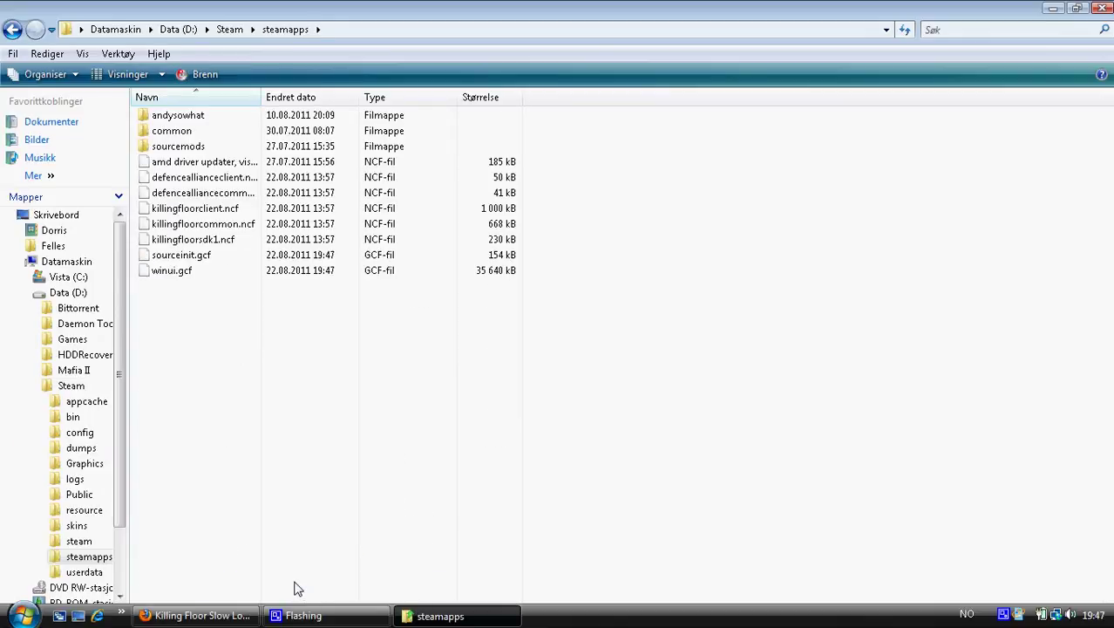
double_click(297, 132)
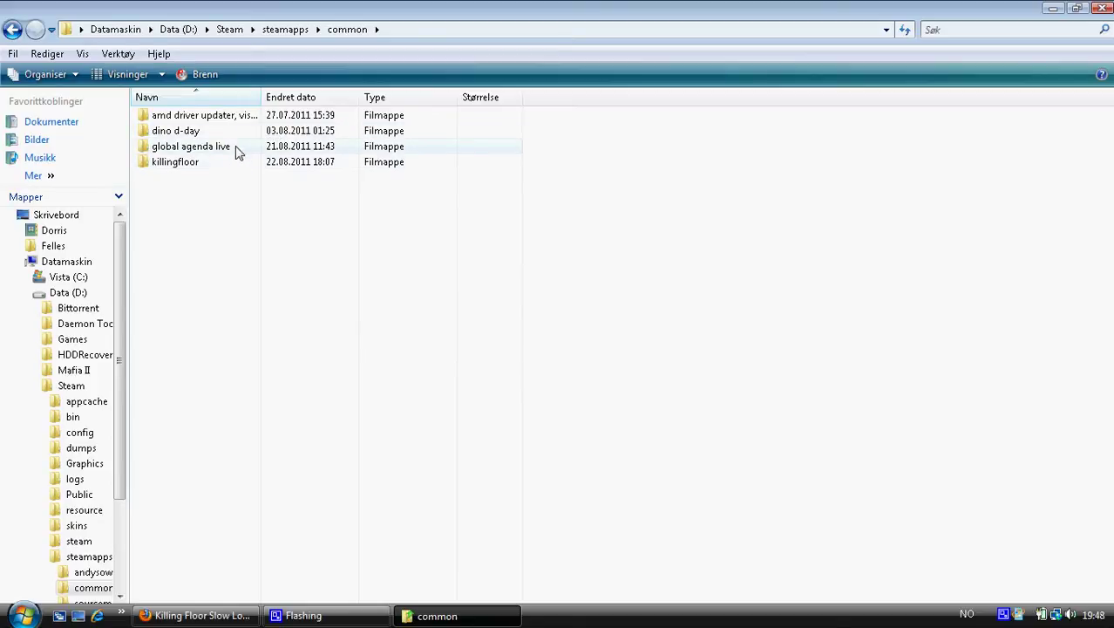
left_click(13, 32)
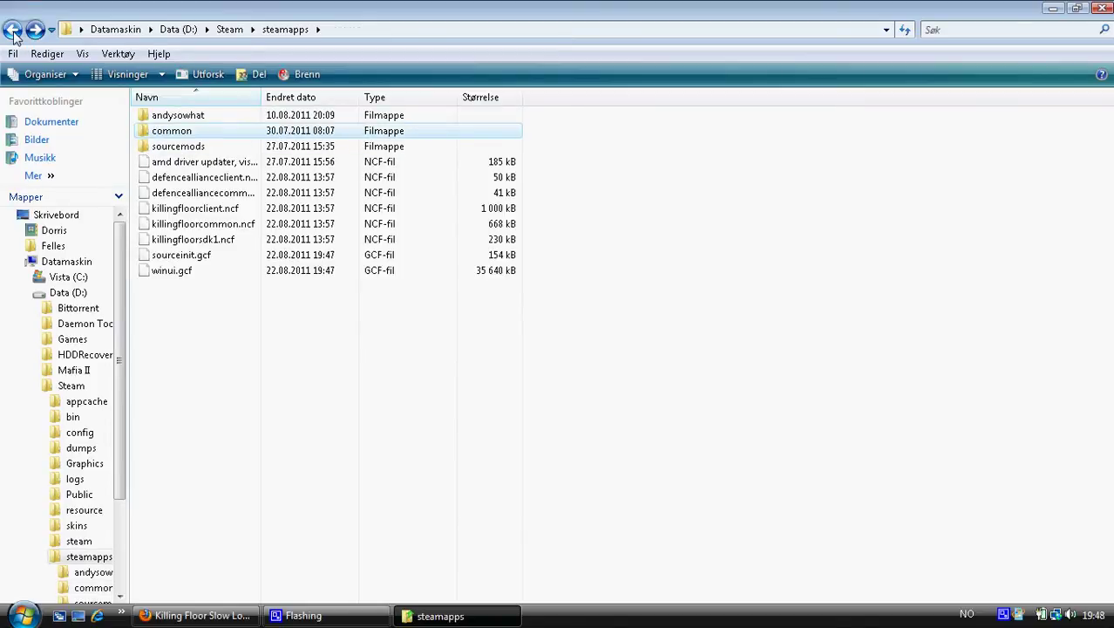
double_click(150, 117)
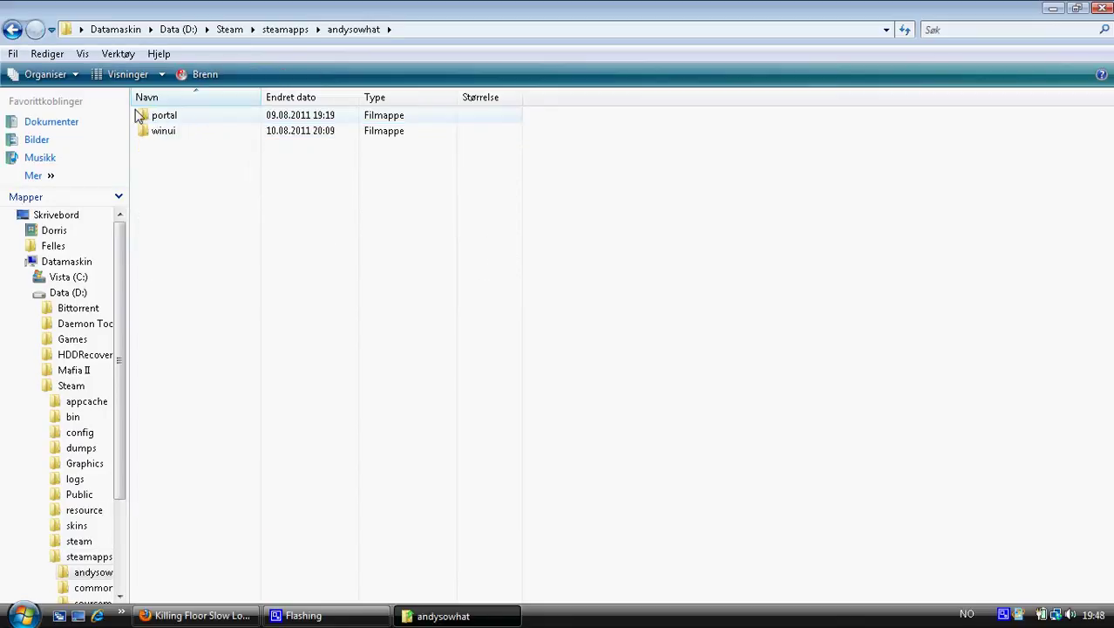
left_click(13, 31)
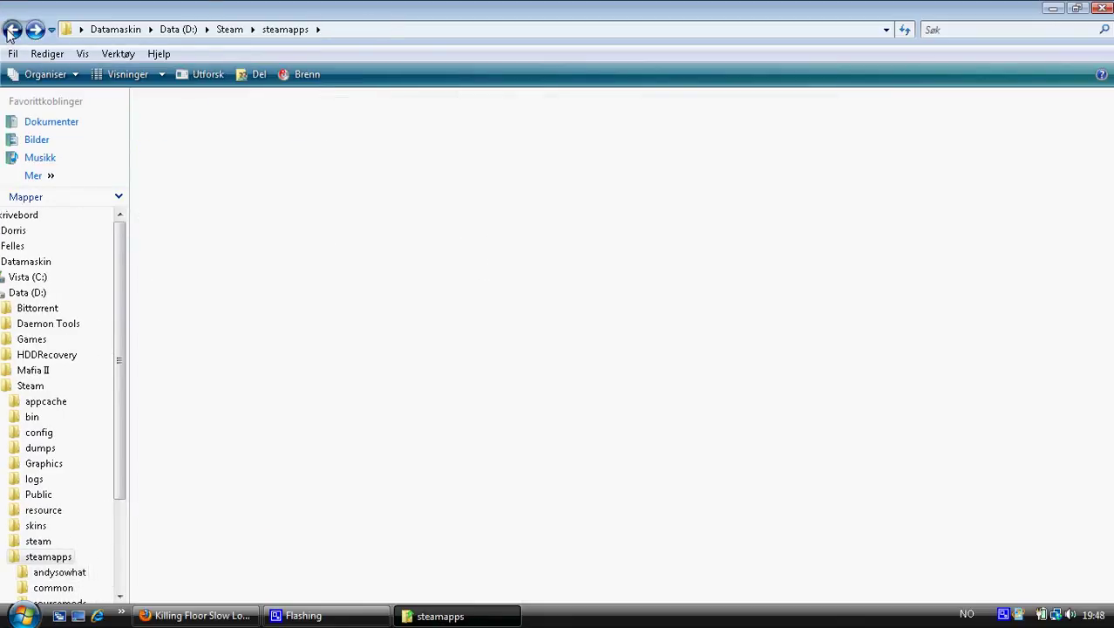
left_click(13, 31)
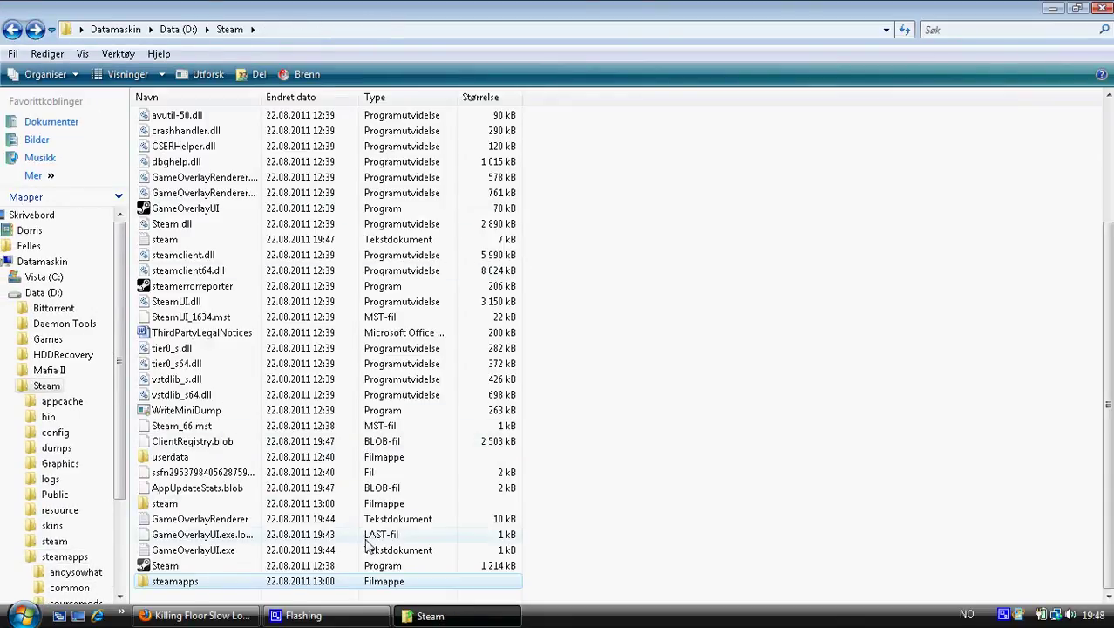
Step: Check the file type of the Steam program in its properties, and close them without changes
left_click(228, 566)
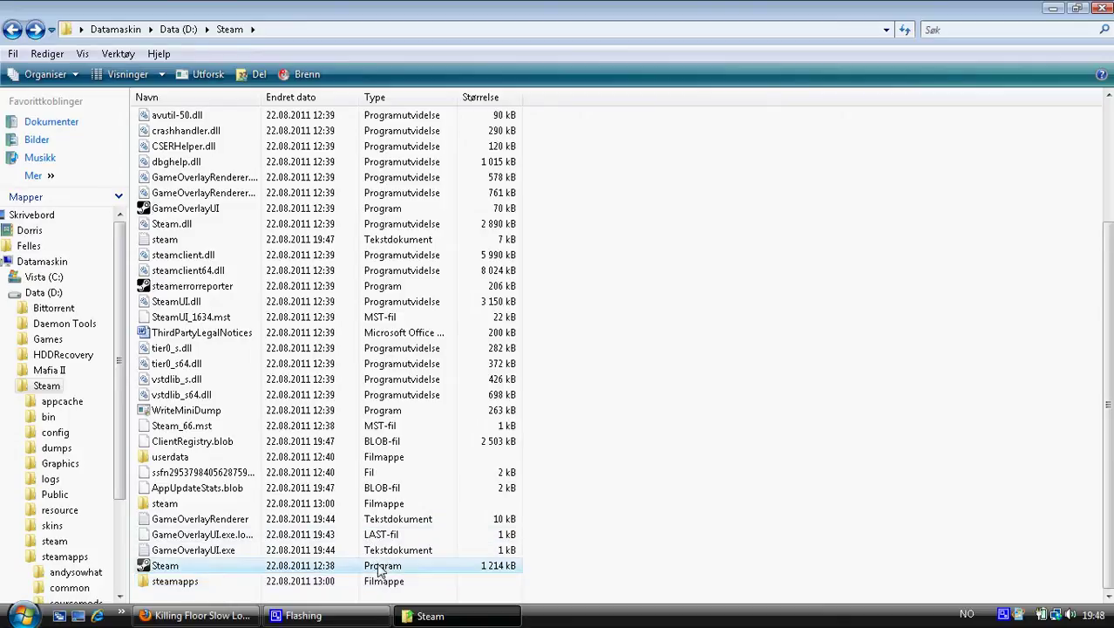
right_click(229, 568)
left_click(325, 551)
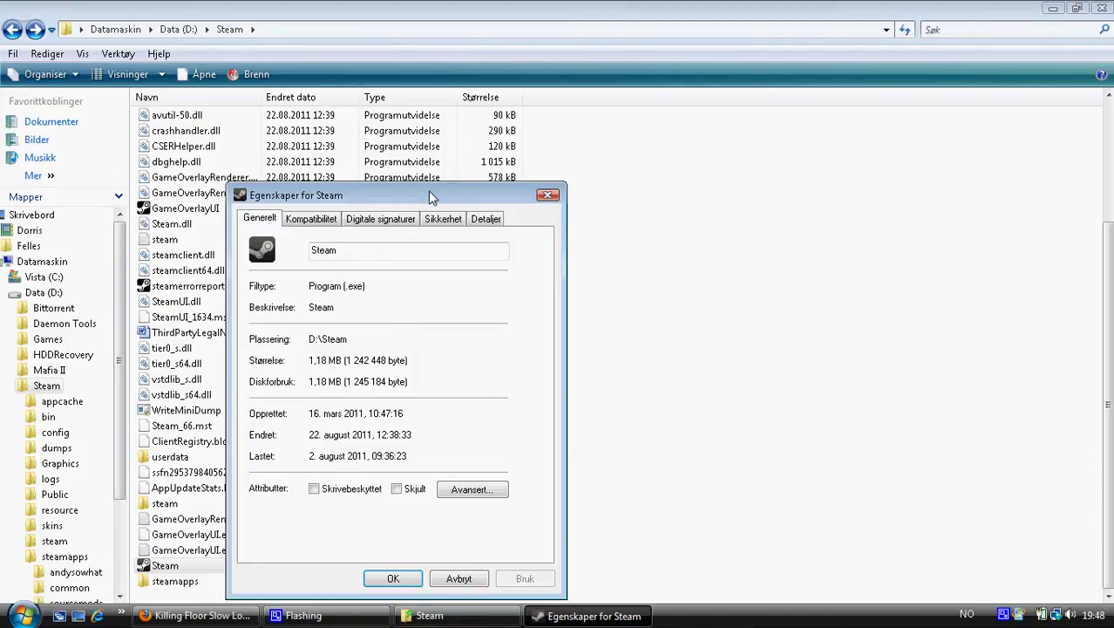
left_click_drag(428, 187, 795, 133)
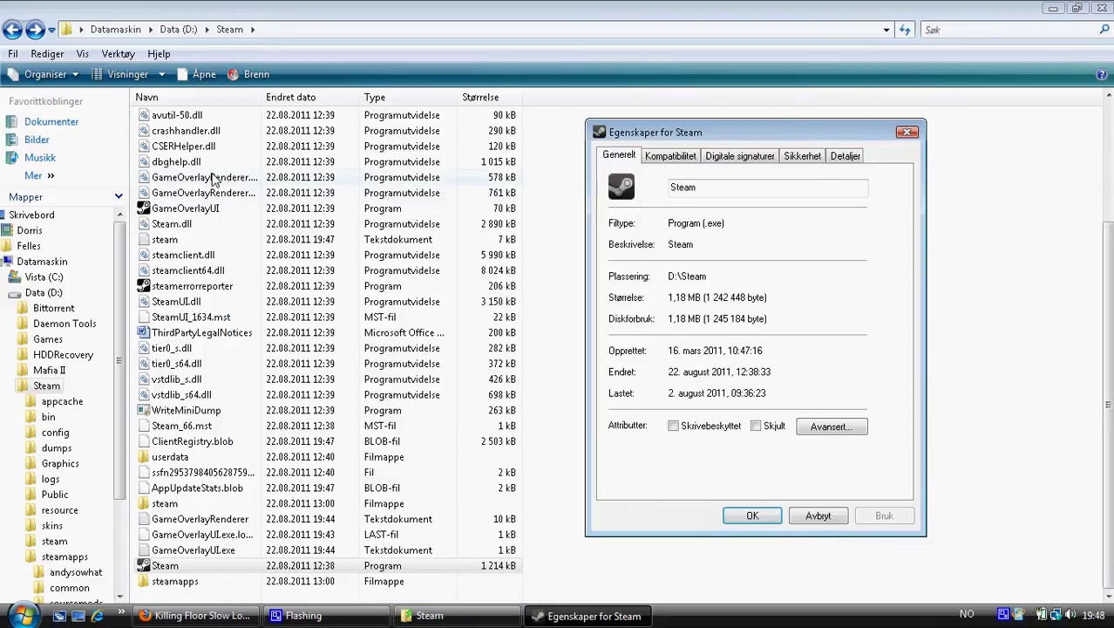
left_click(288, 208)
left_click(183, 285)
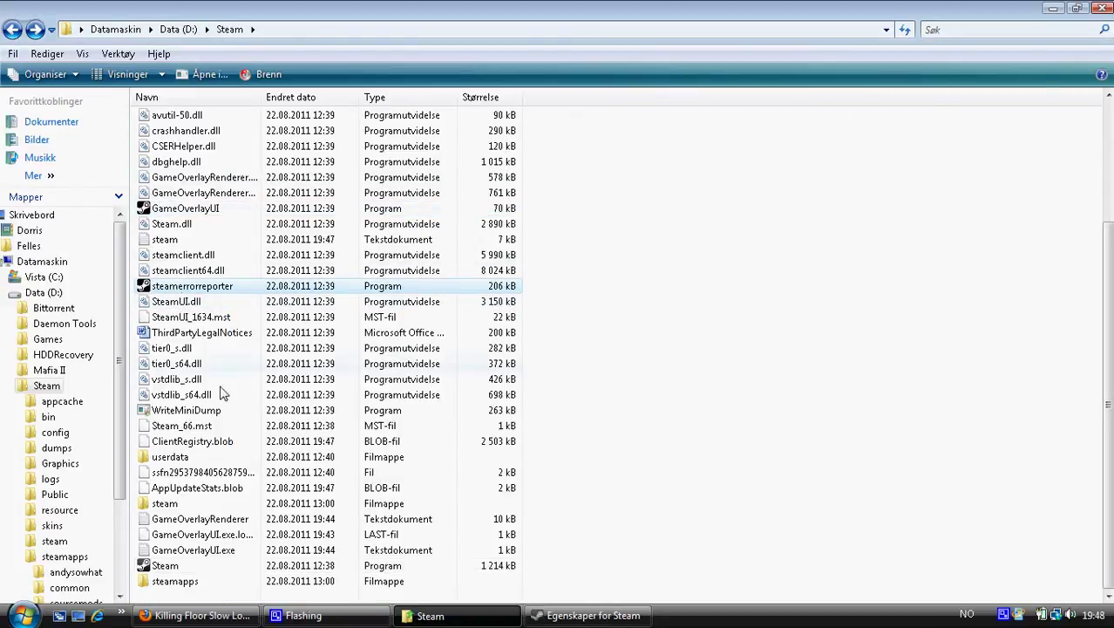
right_click(199, 570)
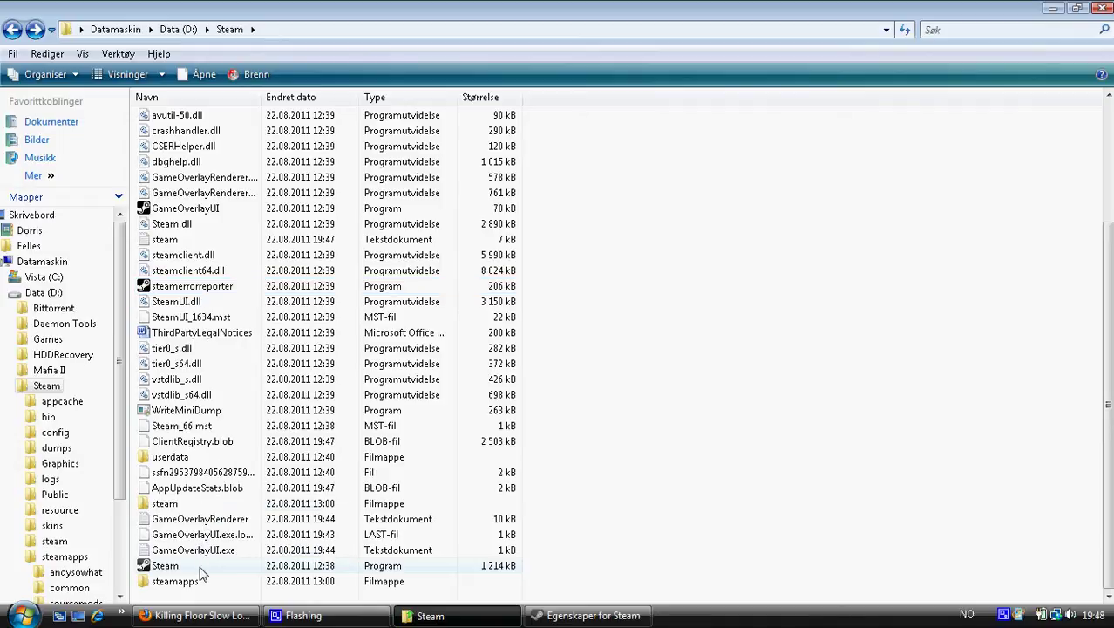
left_click(576, 615)
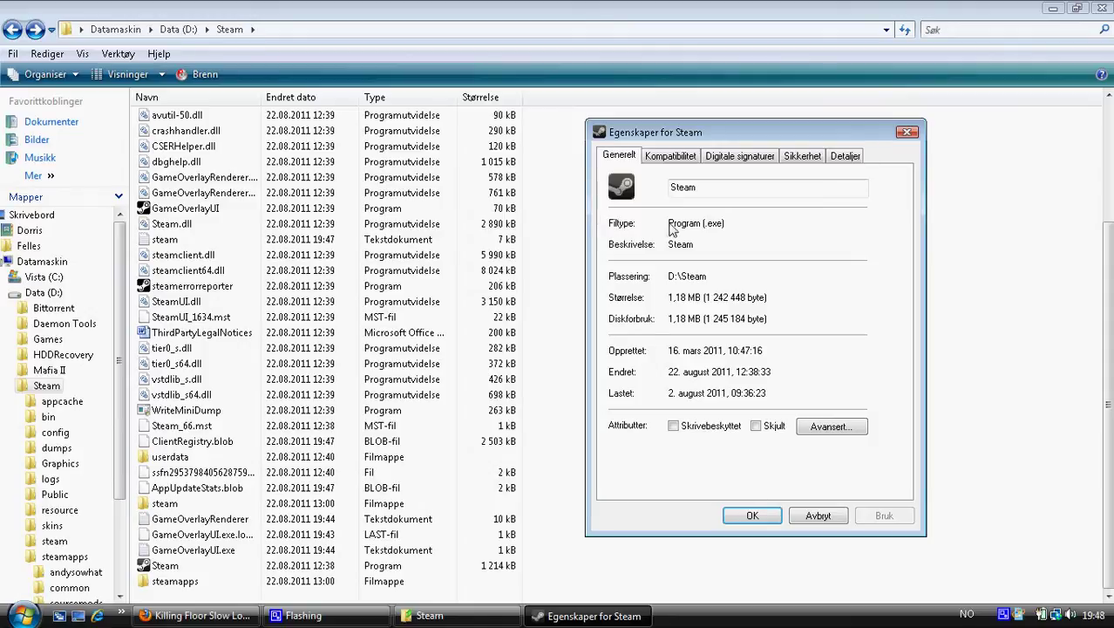
left_click_drag(671, 226, 723, 228)
left_click(708, 229)
left_click(817, 515)
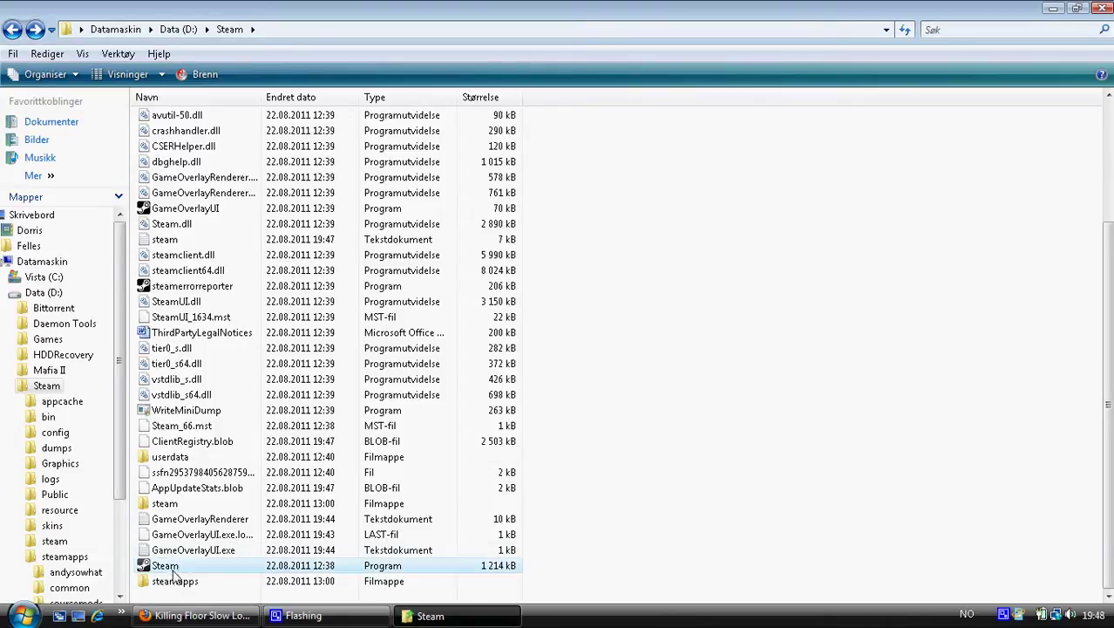
Step: Delete everything in the Steam folder except the steamapps folder and the Steam program, moving the items to the recycle bin
left_click_drag(166, 566, 218, 593)
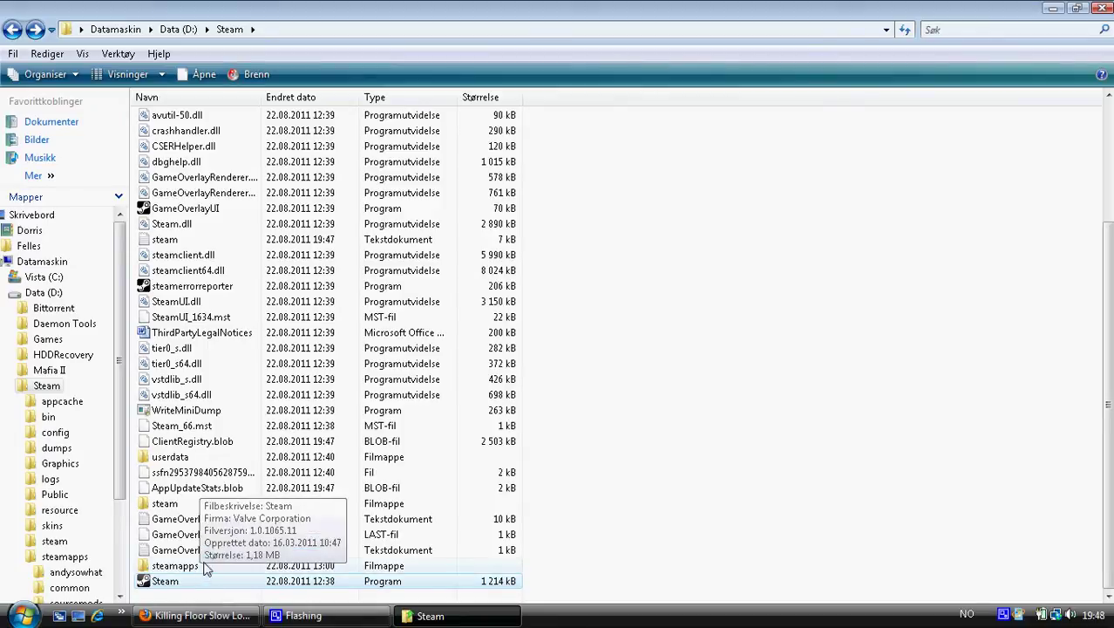
left_click_drag(533, 556, 154, 540)
left_click_drag(162, 497, 157, 102)
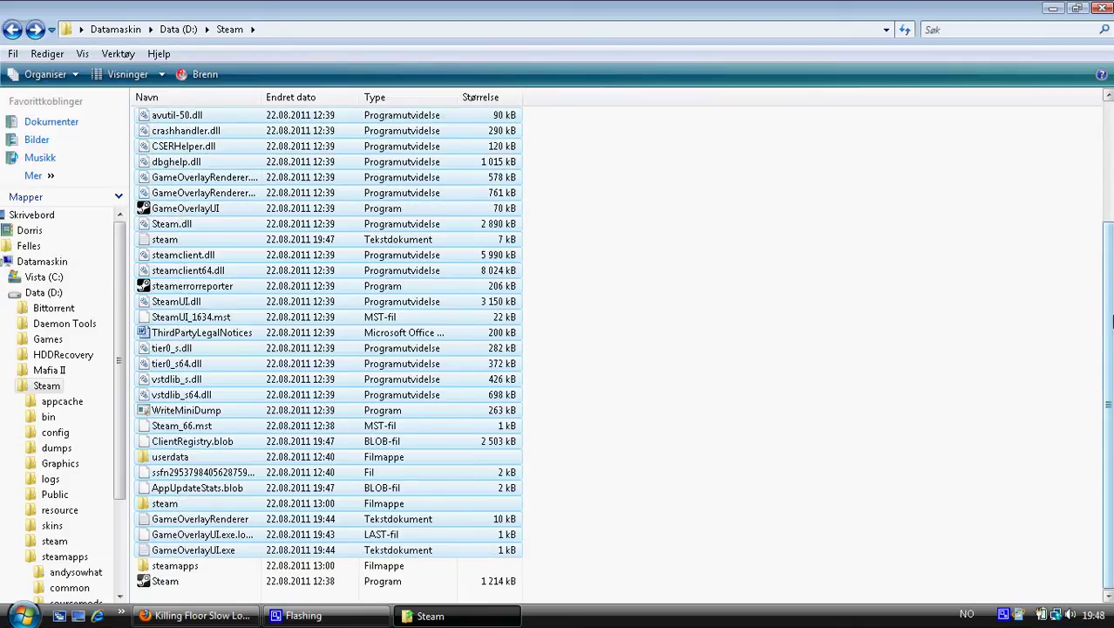
left_click(1107, 95)
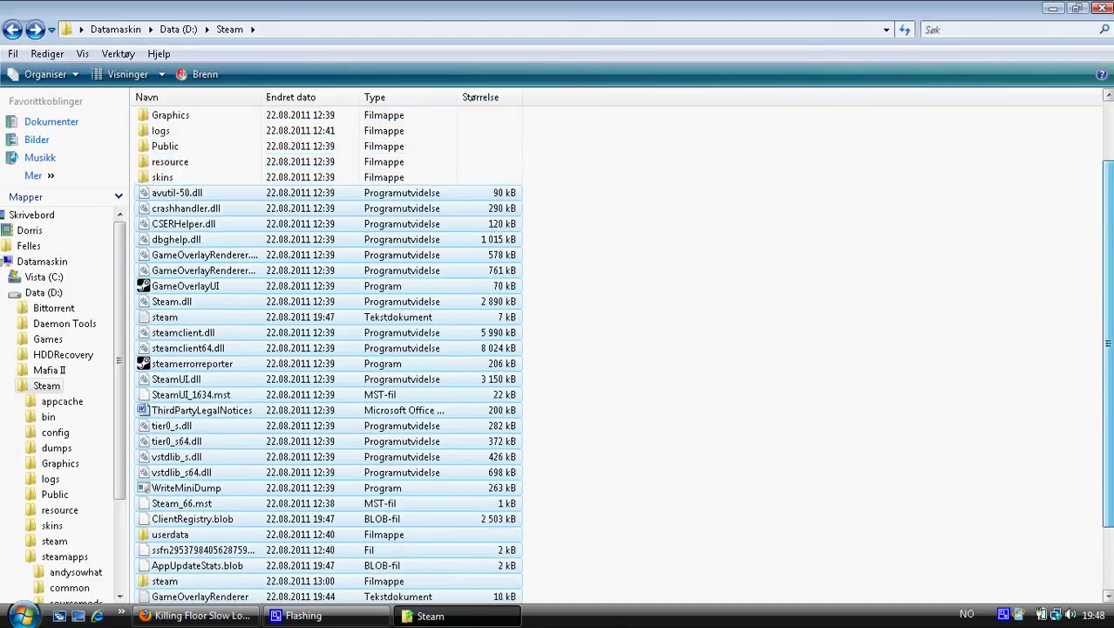
left_click(1107, 95)
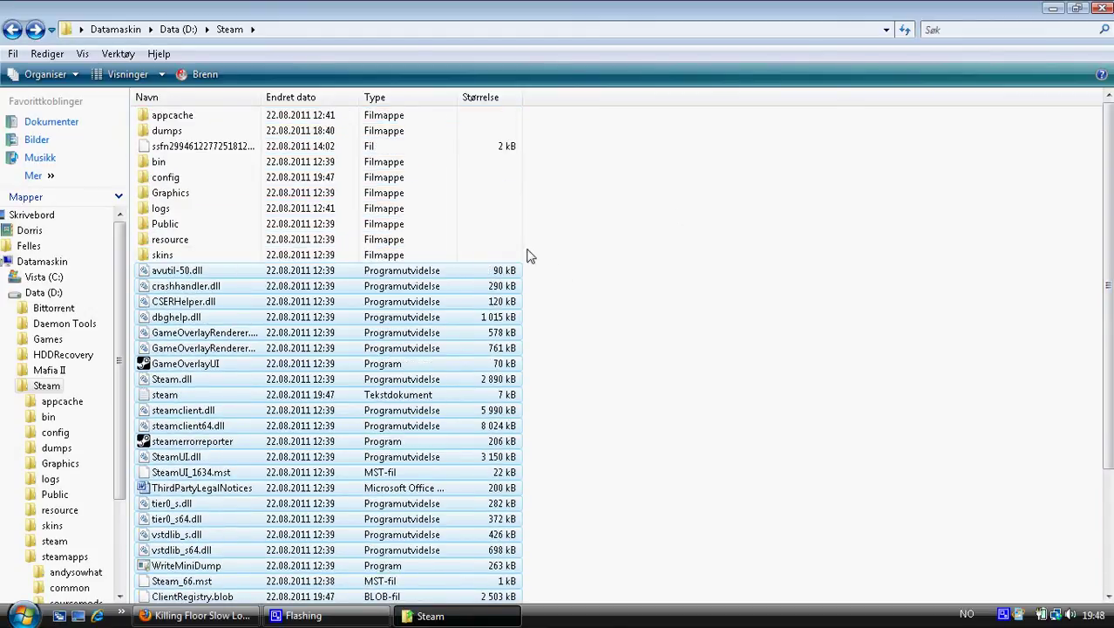
left_click_drag(541, 257, 179, 119)
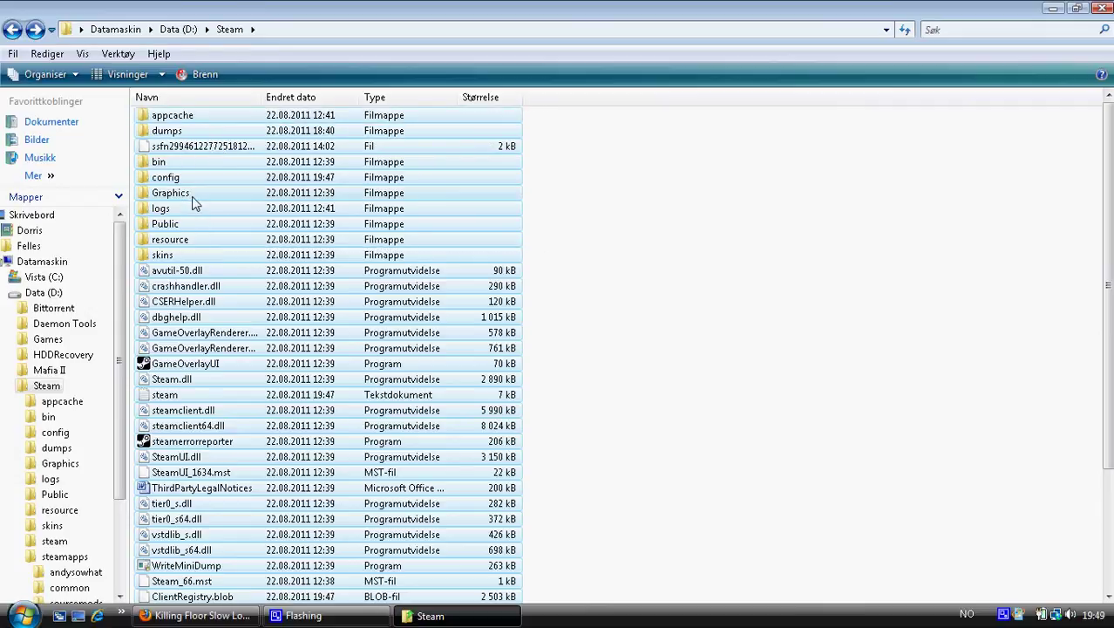
scroll(231, 211, "up", 1, "ctrl")
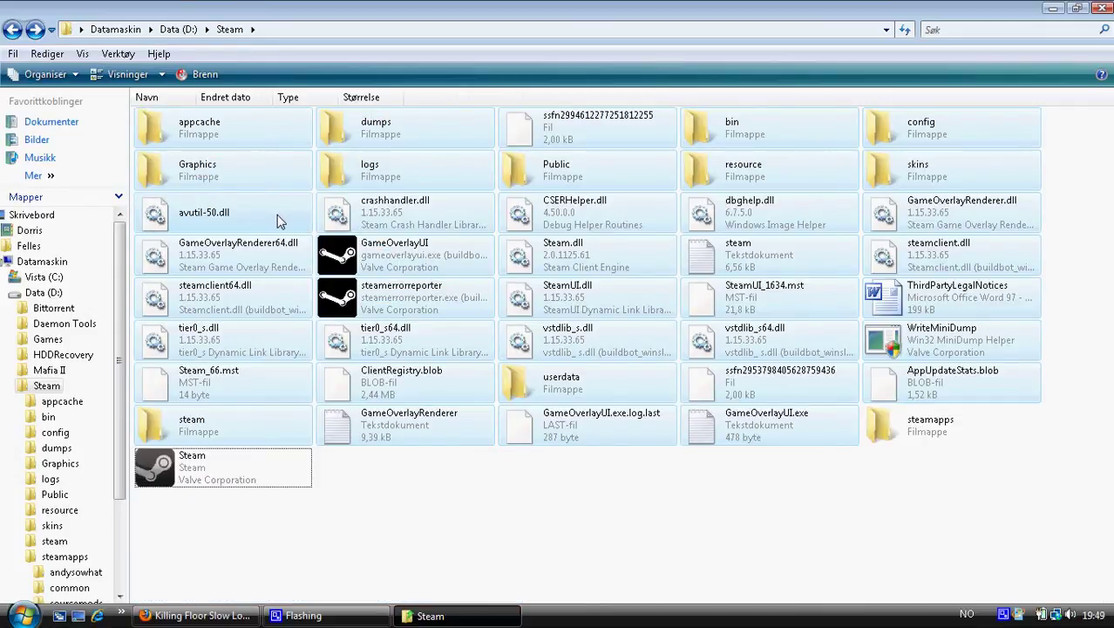
scroll(277, 218, "down", 1, "ctrl")
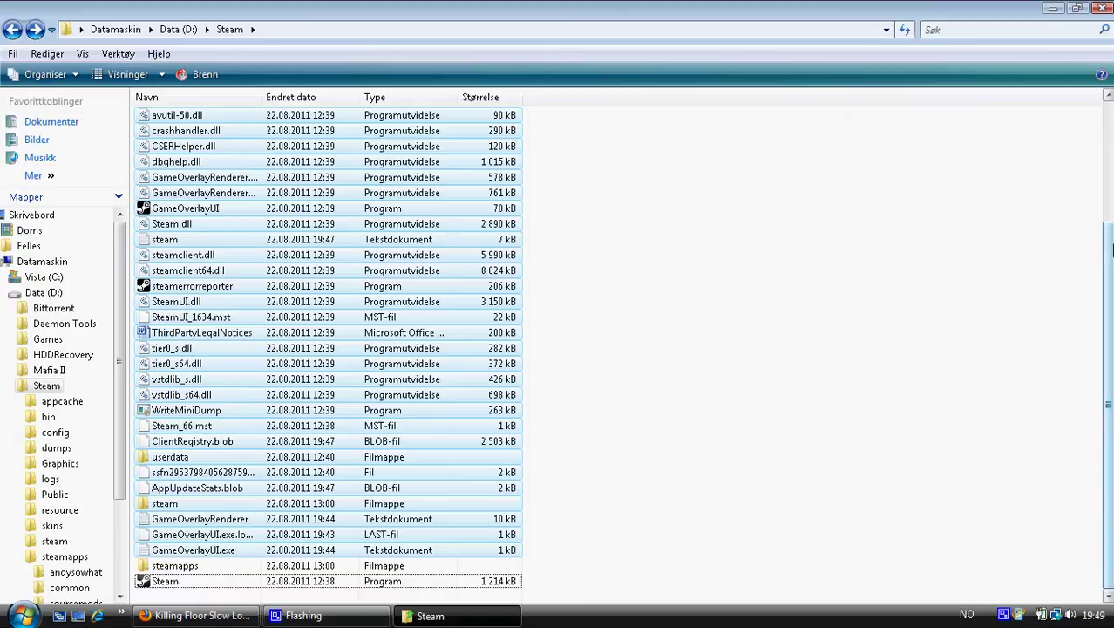
scroll(1110, 250, "up", 1)
scroll(1042, 278, "down", 1)
scroll(433, 299, "down", 1, "ctrl")
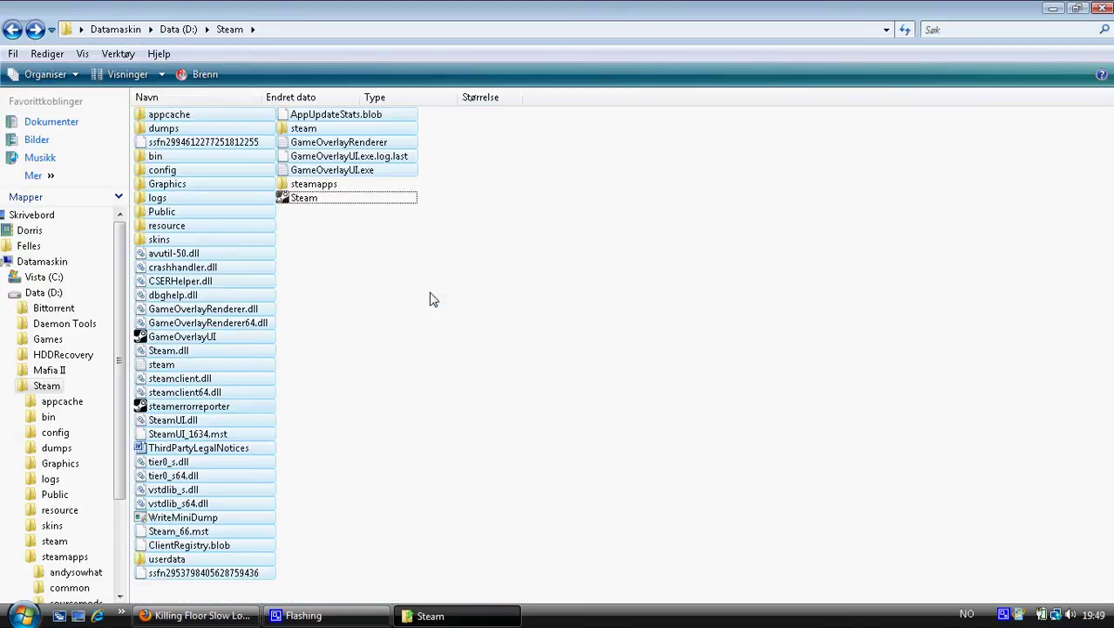
scroll(433, 299, "up", 2, "ctrl")
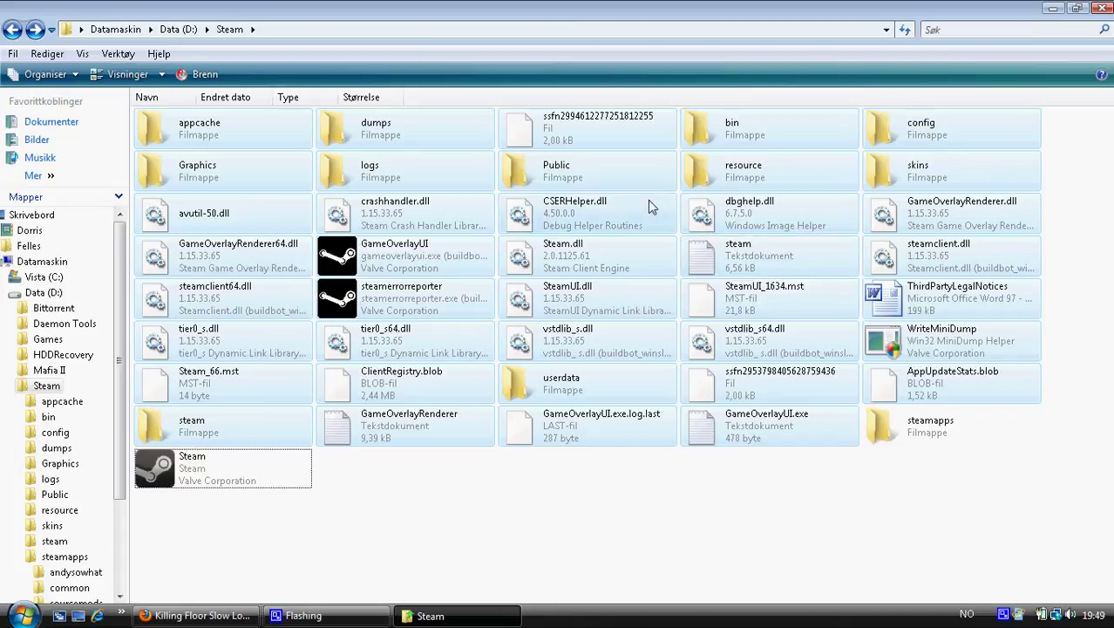
scroll(287, 213, "up", 1)
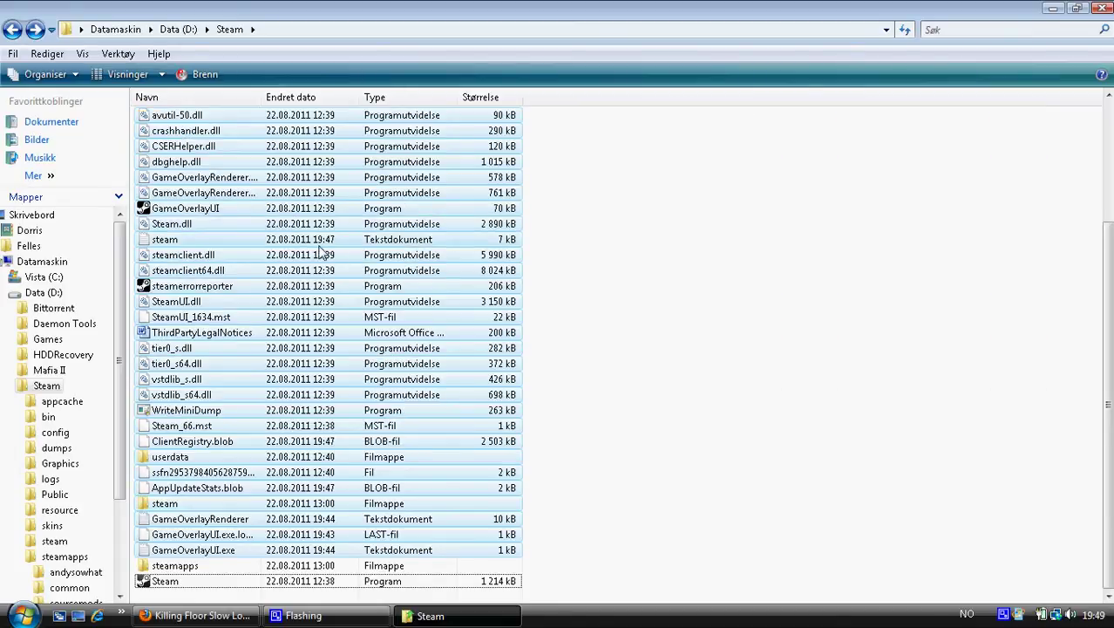
scroll(319, 252, "up", 1)
scroll(319, 254, "up", 1)
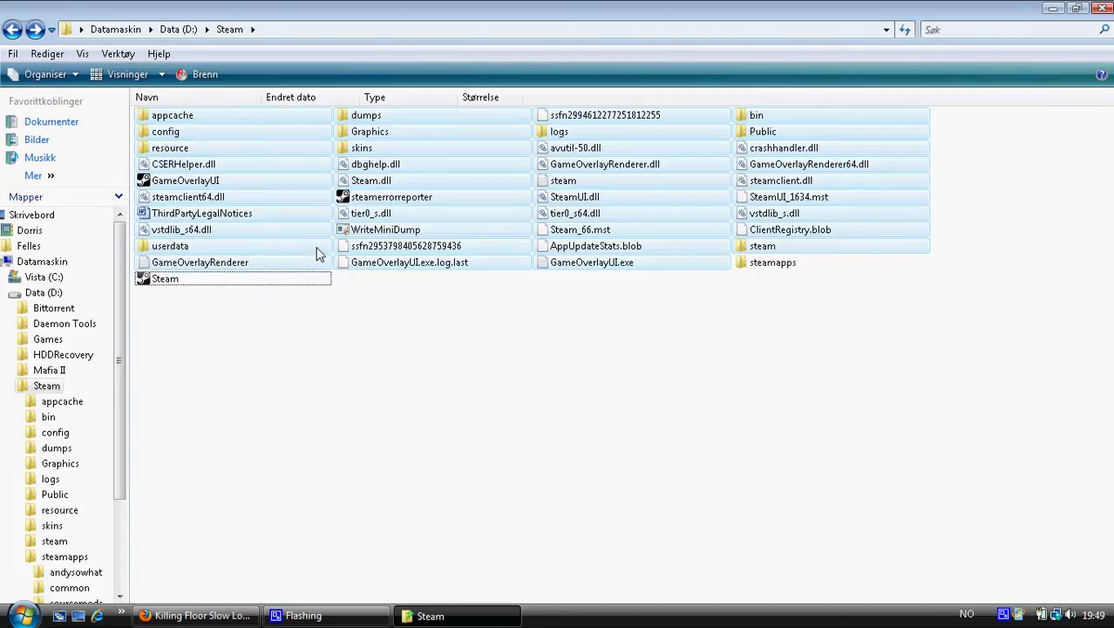
scroll(338, 261, "up", 2)
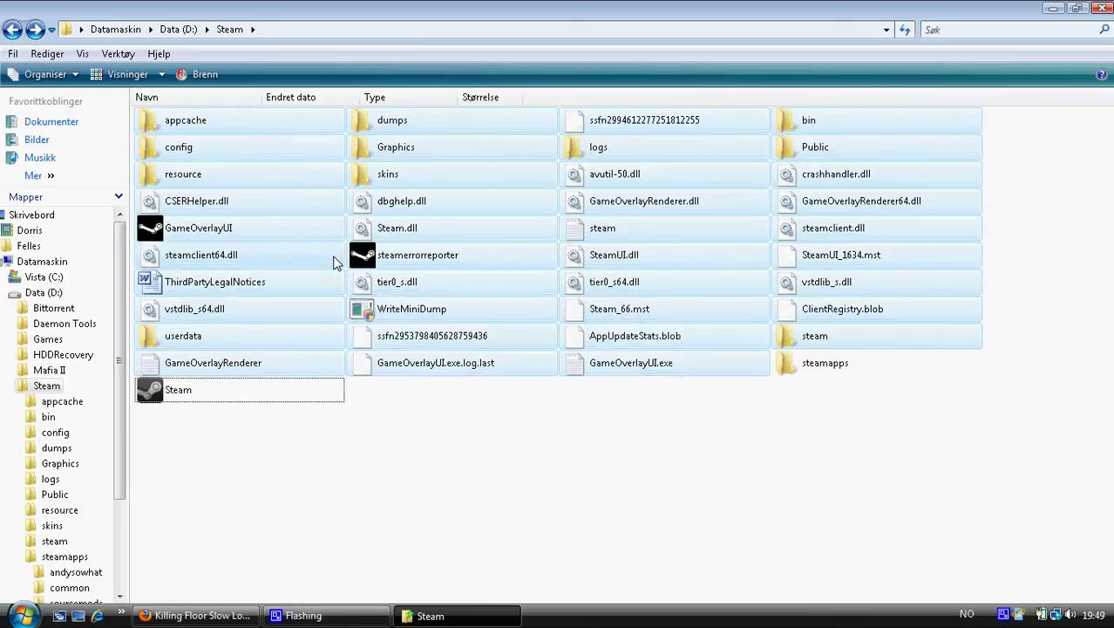
scroll(338, 261, "up", 3)
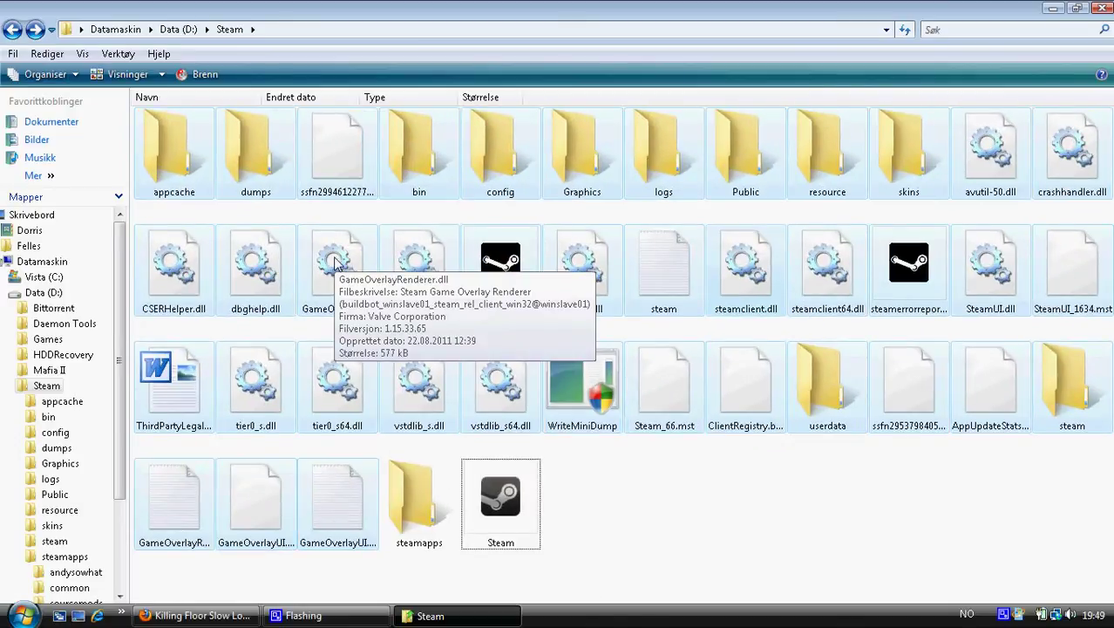
scroll(339, 261, "up", 1)
scroll(338, 265, "up", 1)
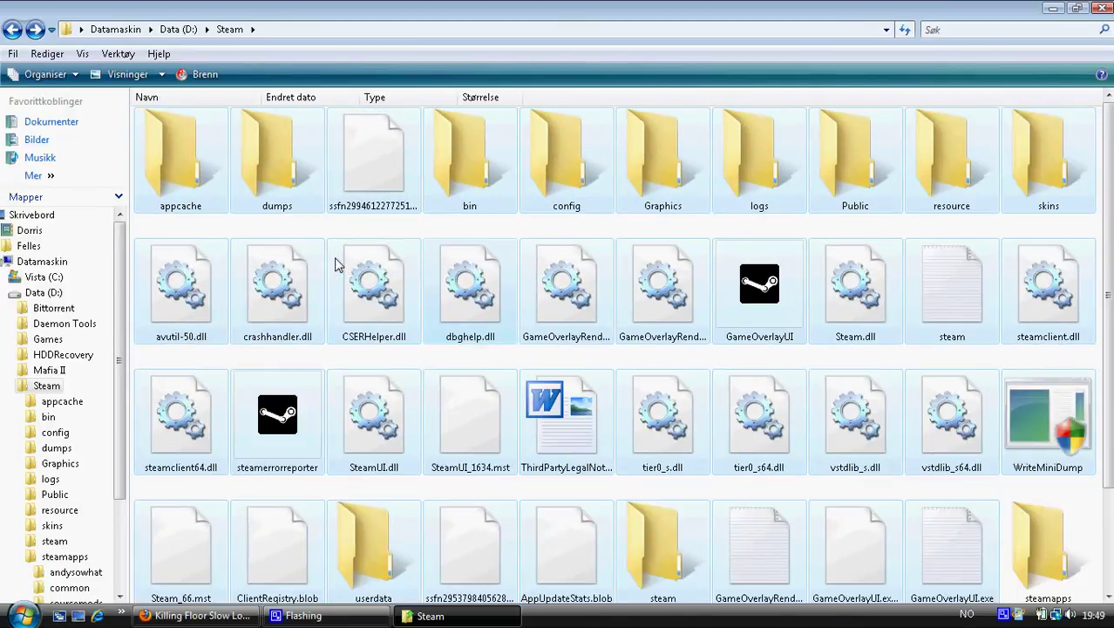
scroll(338, 266, "down", 6)
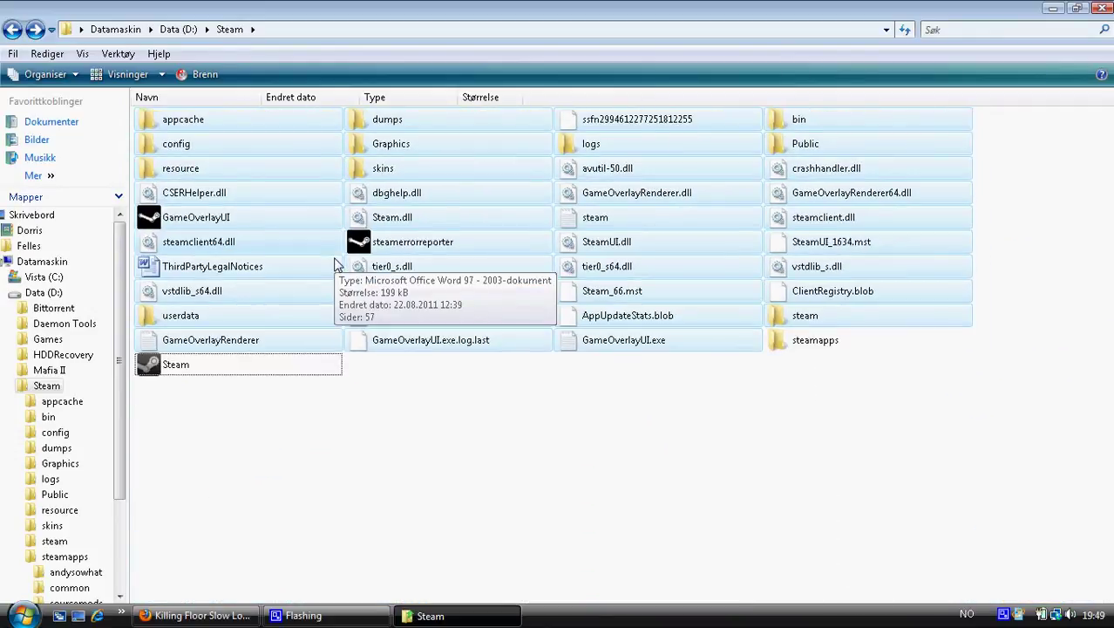
scroll(338, 265, "up", 2)
scroll(339, 264, "down", 1)
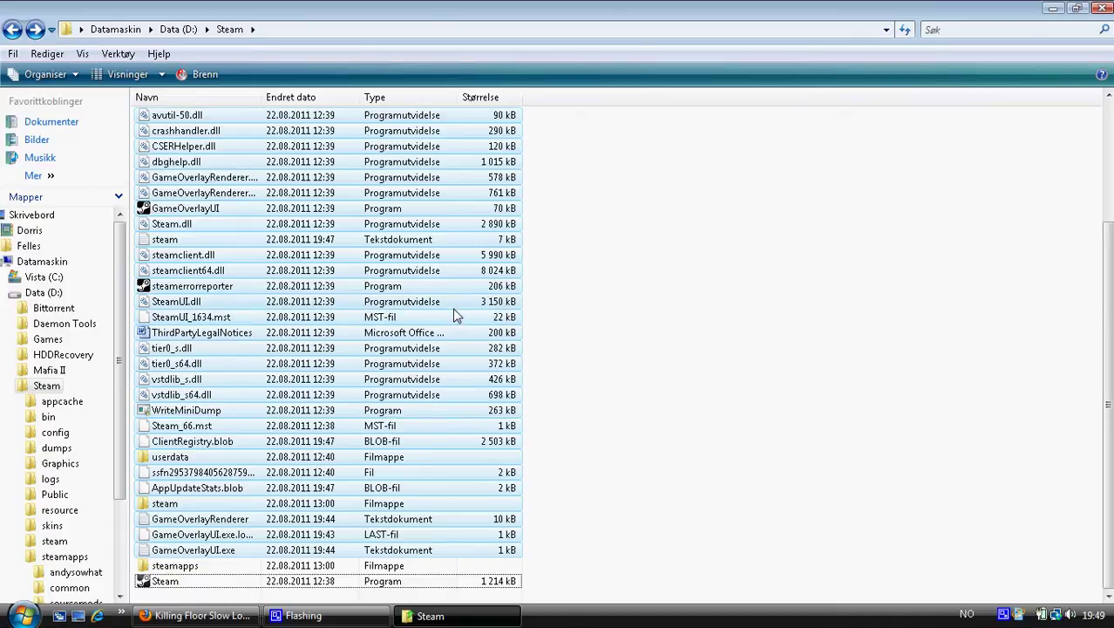
key("Delete")
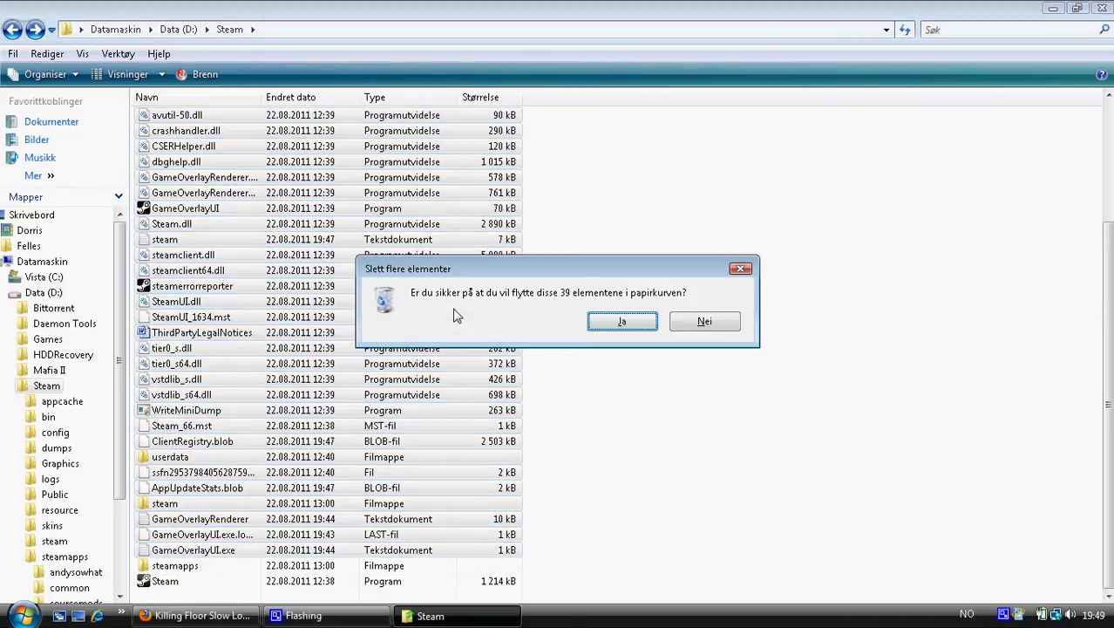
left_click(619, 324)
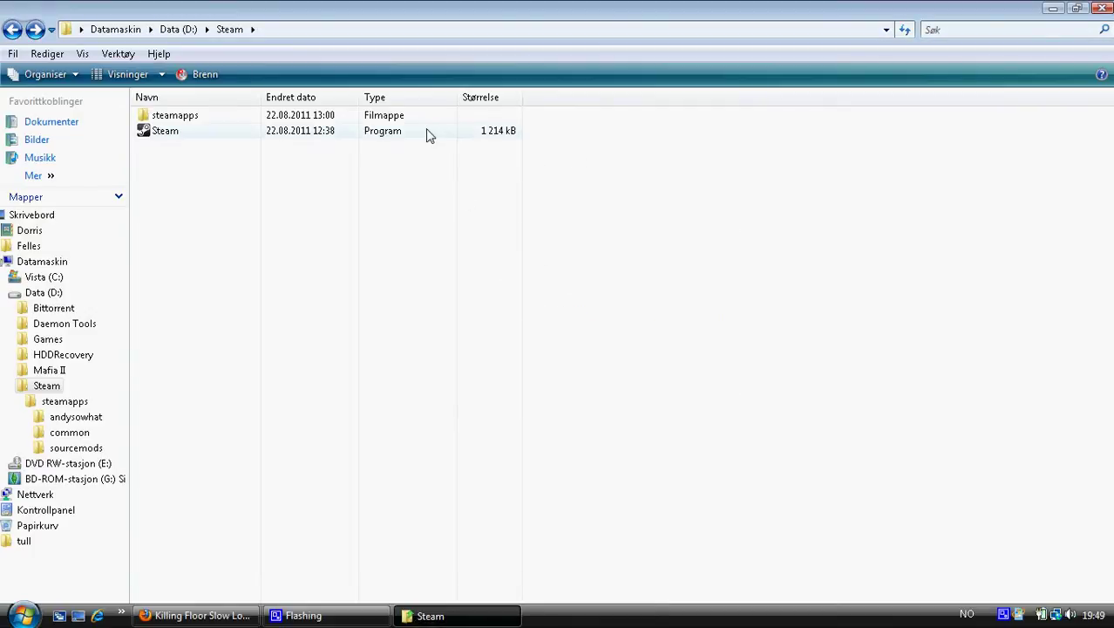
Step: Start the Steam program from the cleaned folder and bring its update progress window into view
left_click(367, 136)
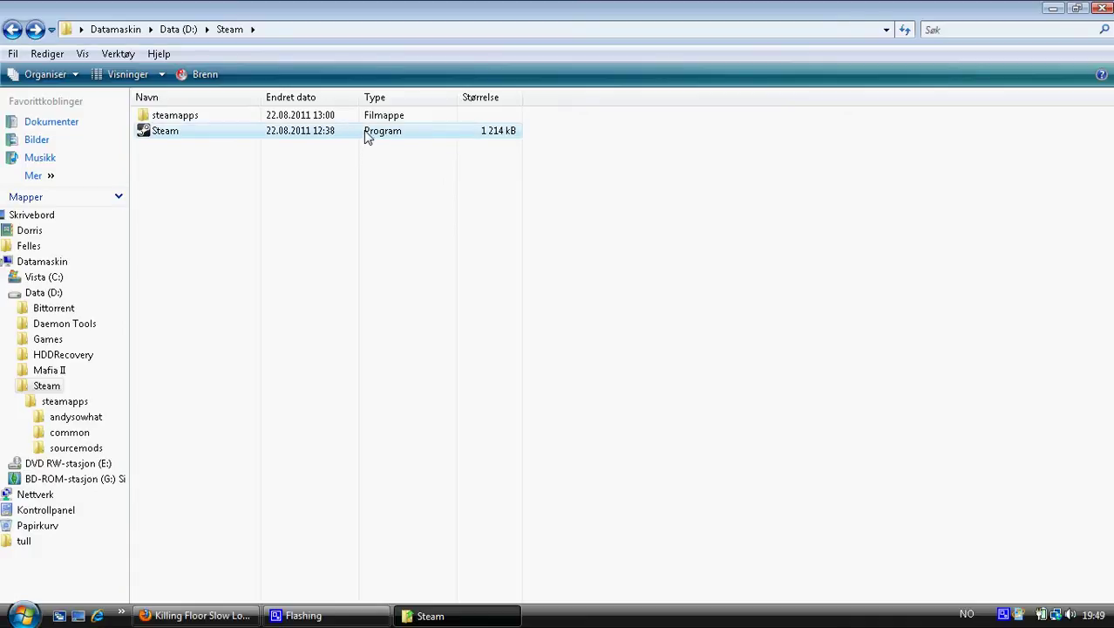
left_click(364, 120)
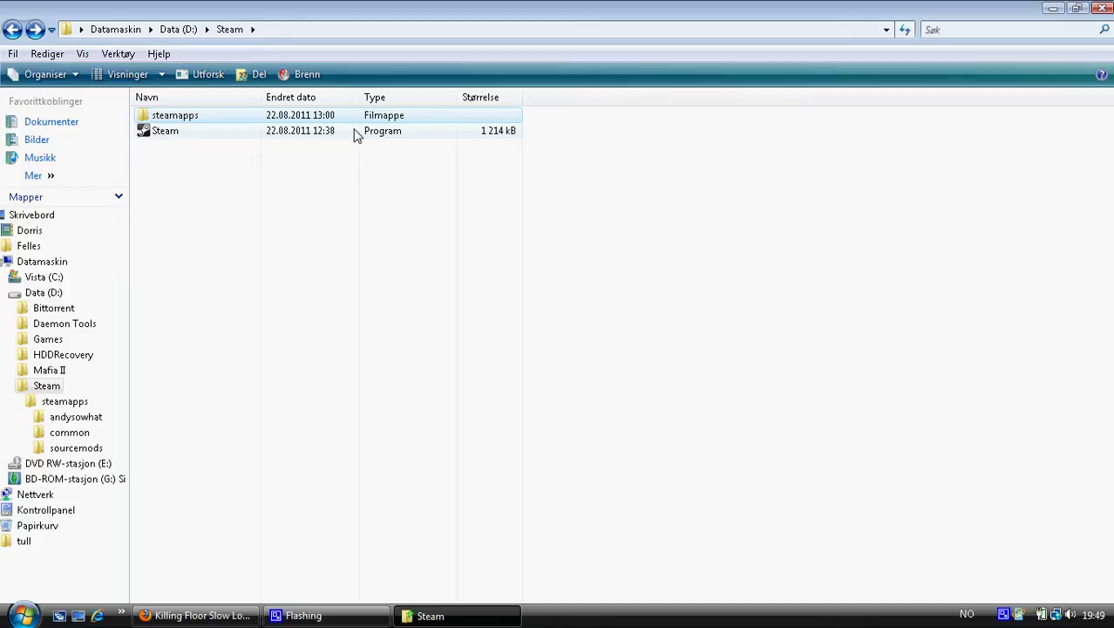
double_click(356, 136)
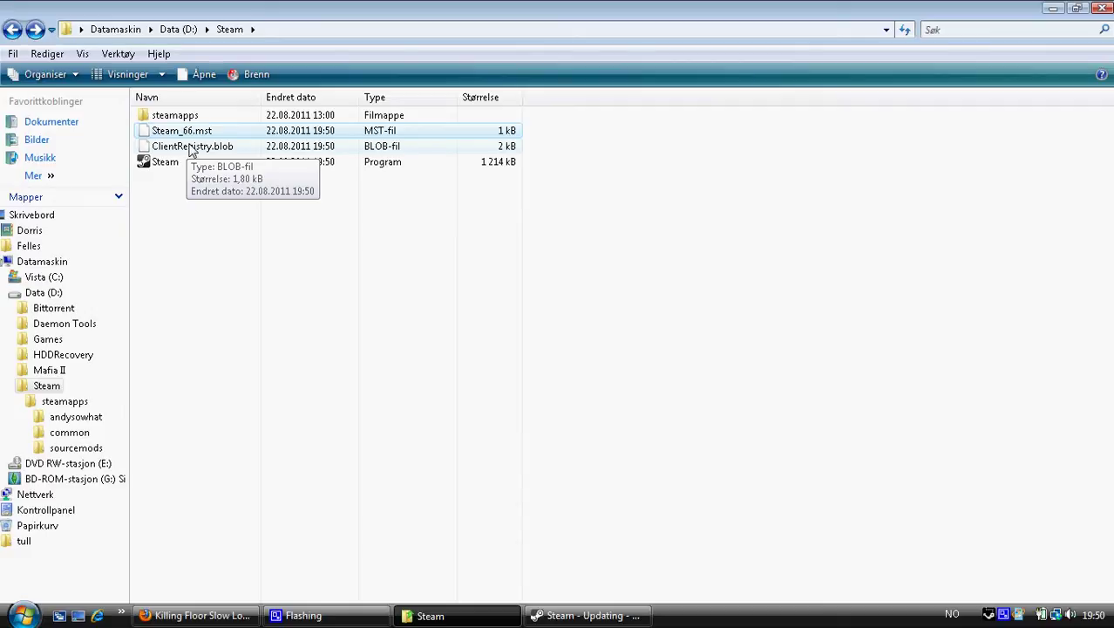
left_click(341, 146)
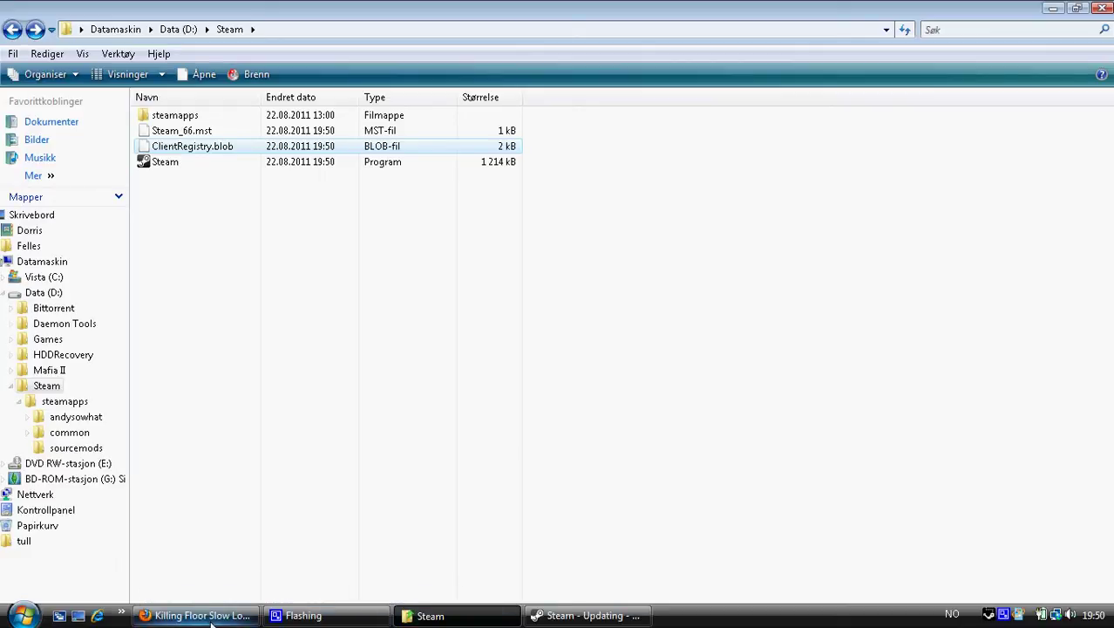
left_click(384, 164)
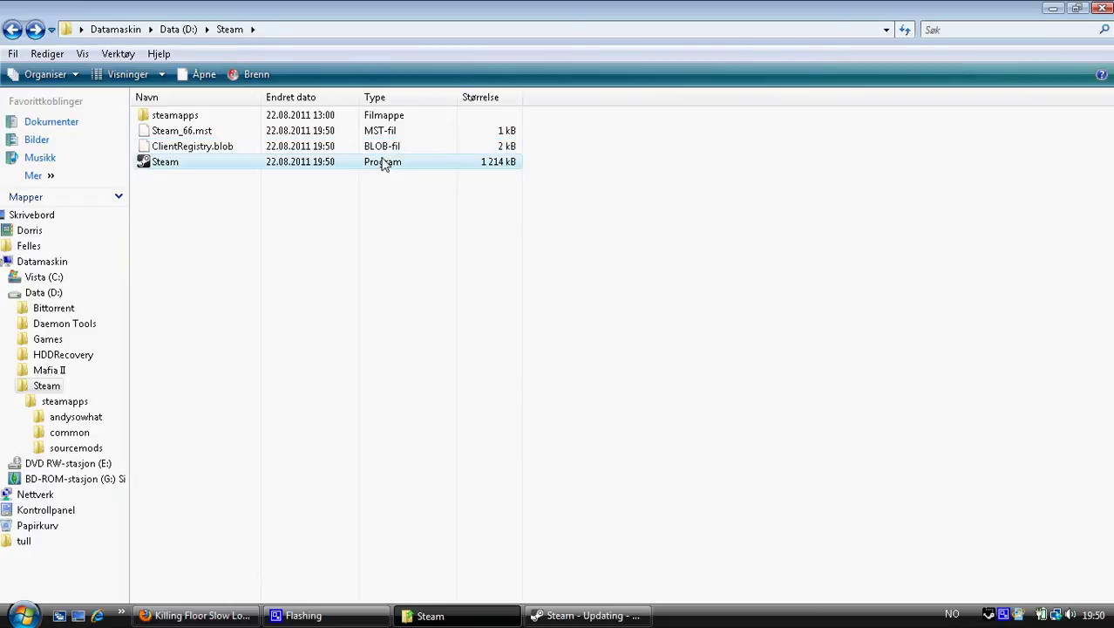
left_click(575, 616)
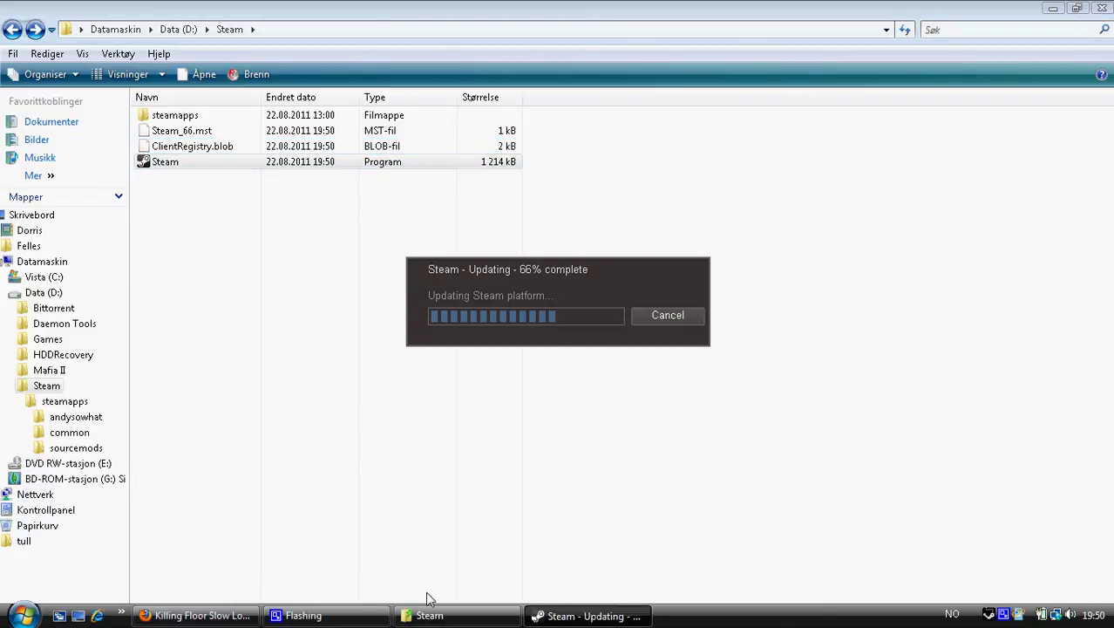
Step: Switch to Firefox and open the Hotmail inbox in a new browser tab
left_click(203, 615)
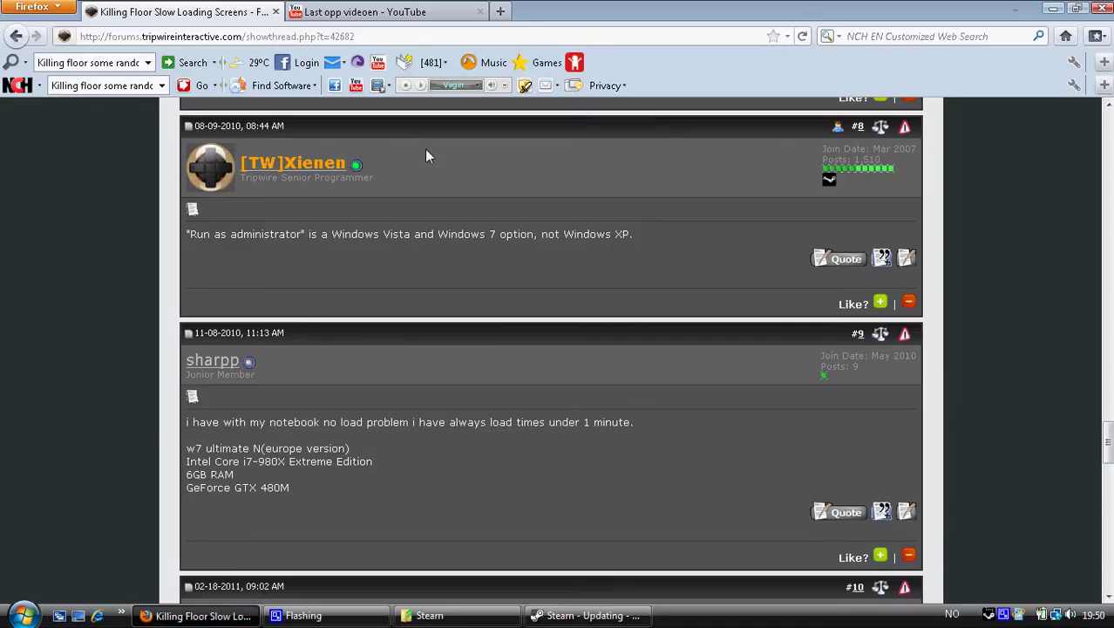
left_click(500, 11)
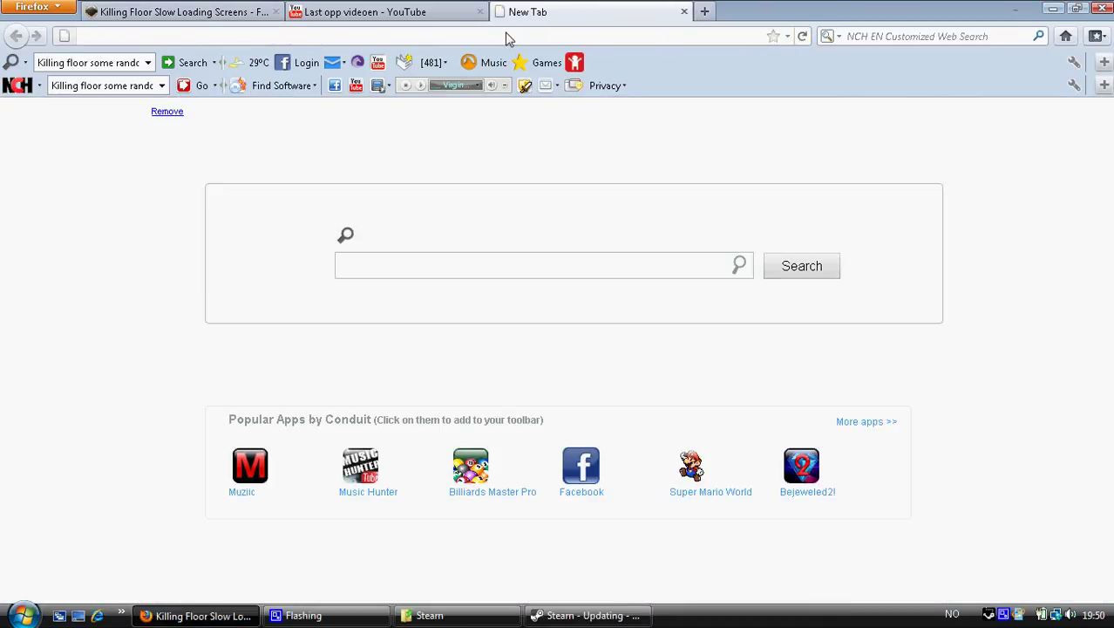
type("hot")
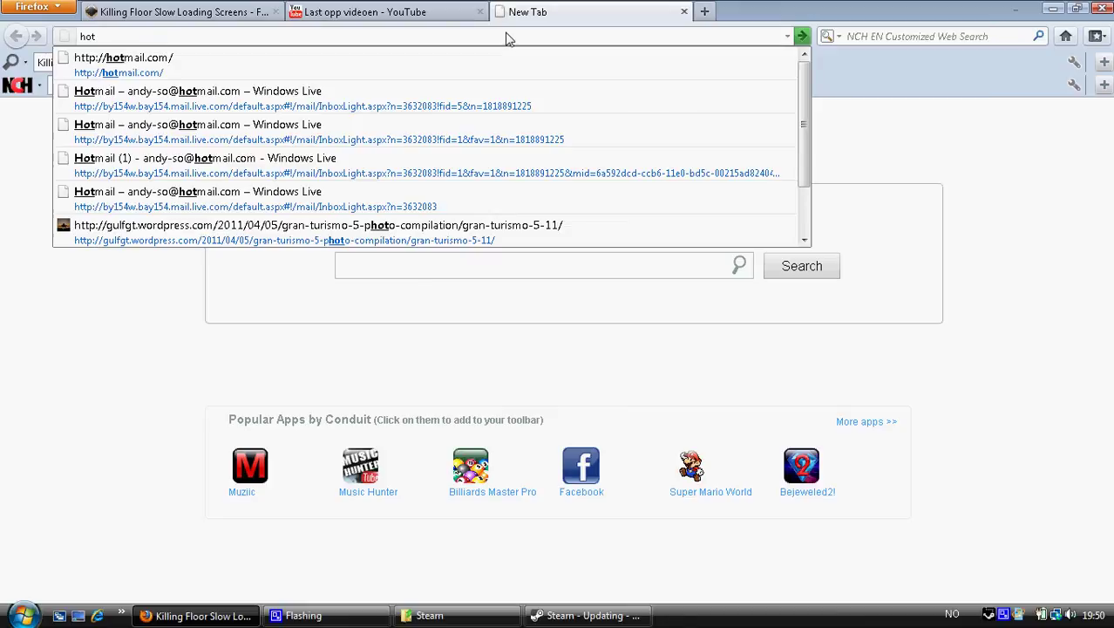
key("Down")
key("Return")
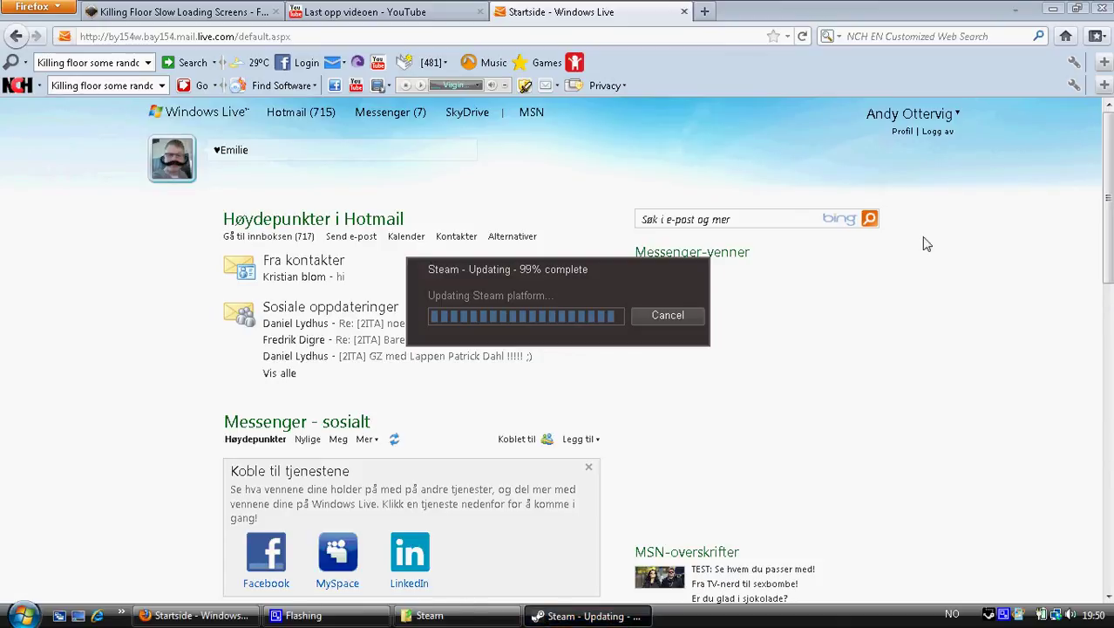
left_click(298, 115)
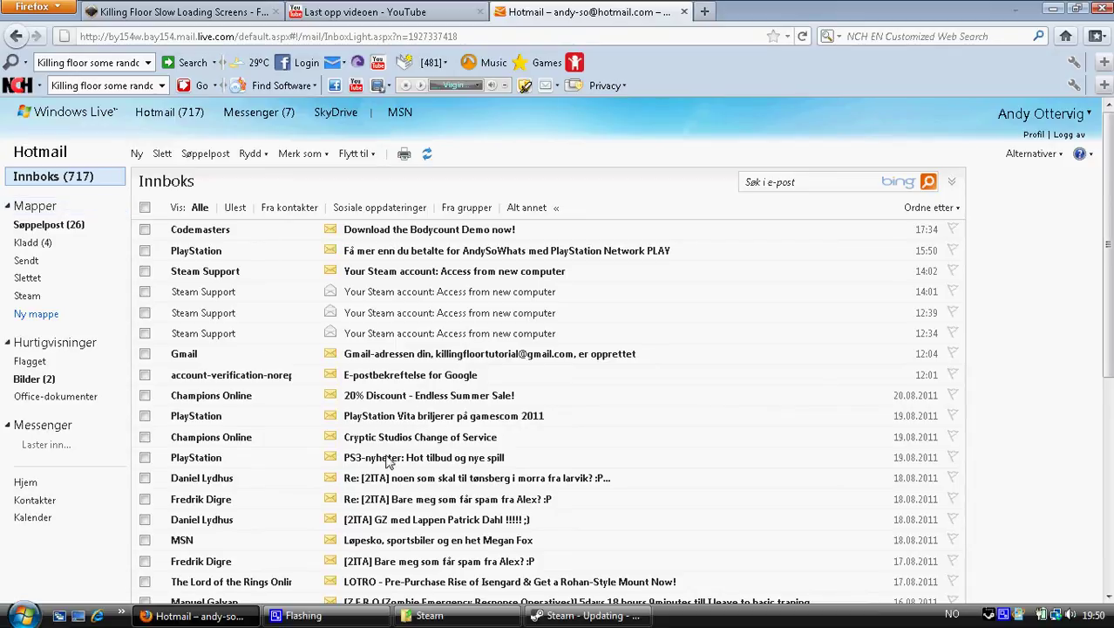
Step: Return to Steam, log in to the existing account with its name and password, remember the password, and proceed to Steam Guard's access code entry
left_click(477, 622)
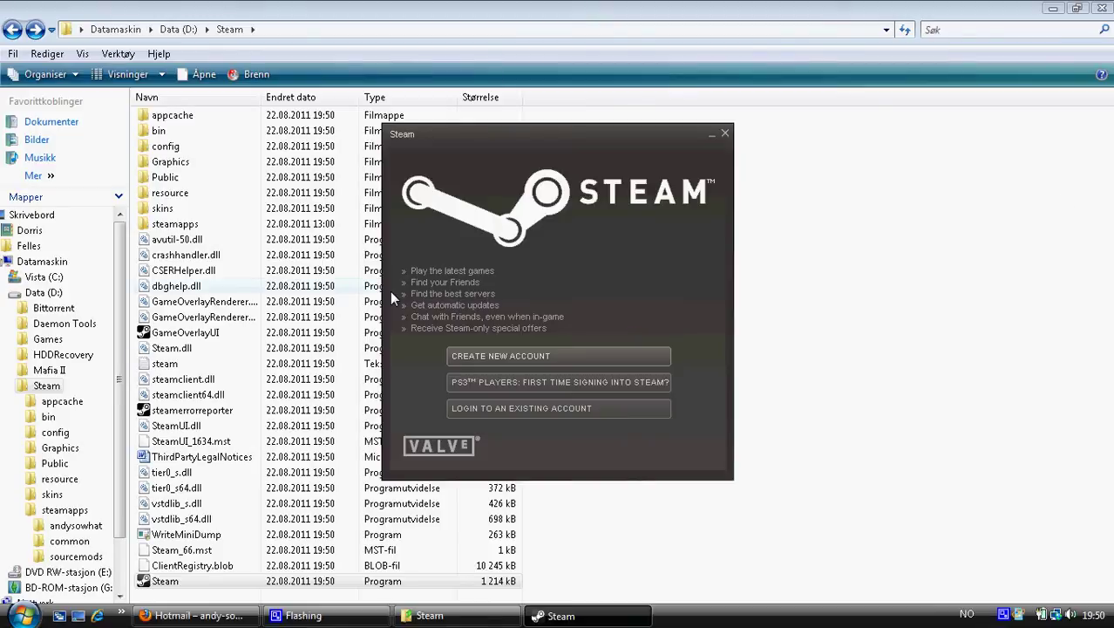
left_click(506, 406)
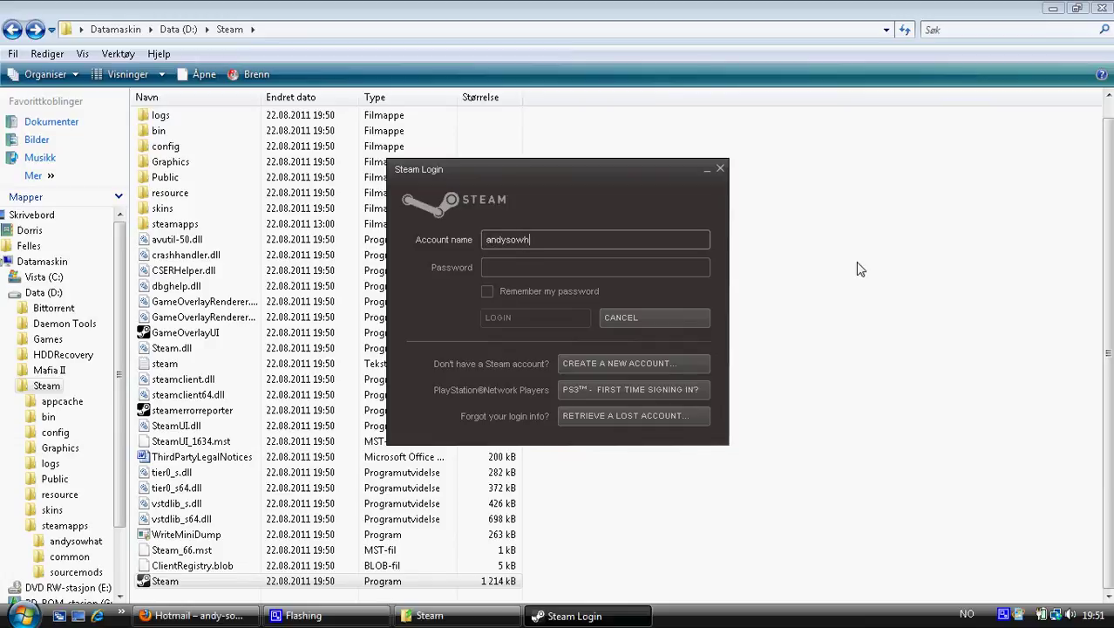
key("Tab")
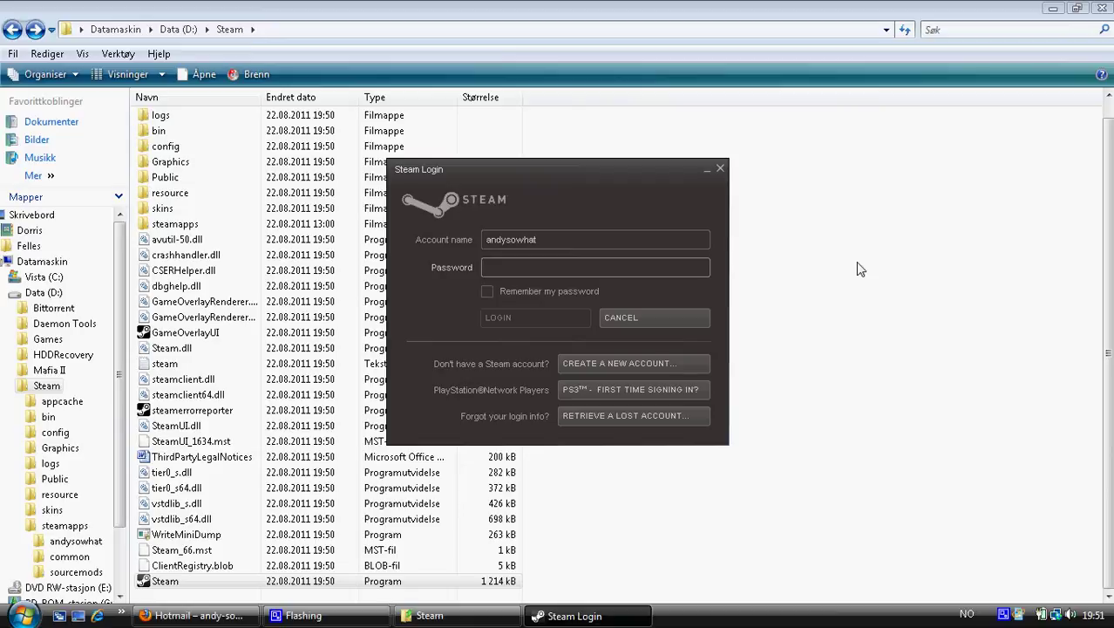
type("***")
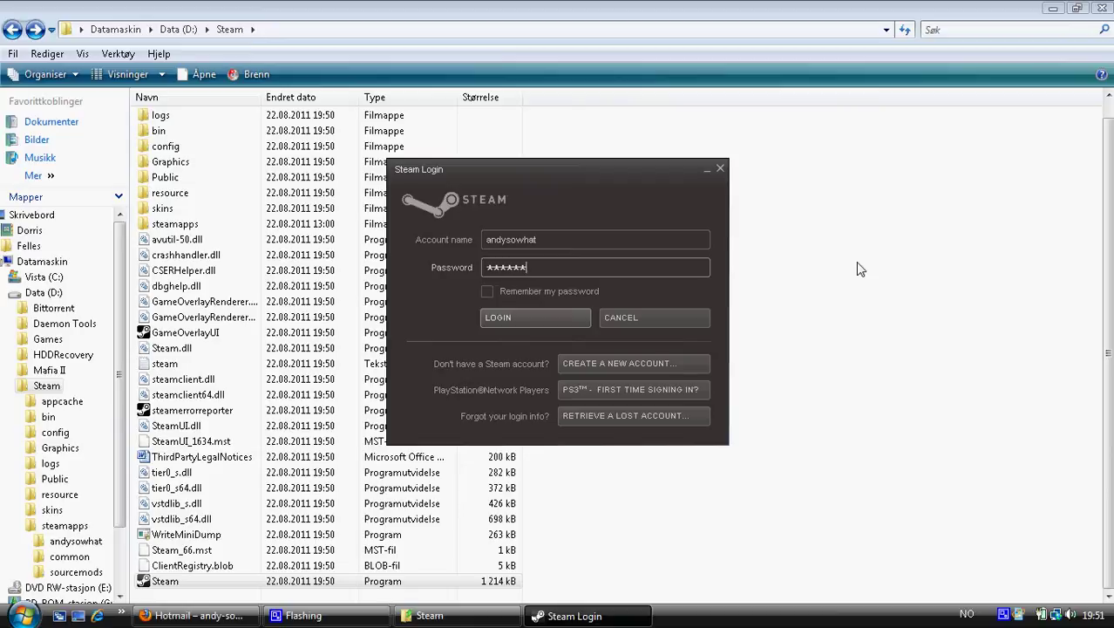
left_click(486, 292)
left_click(529, 325)
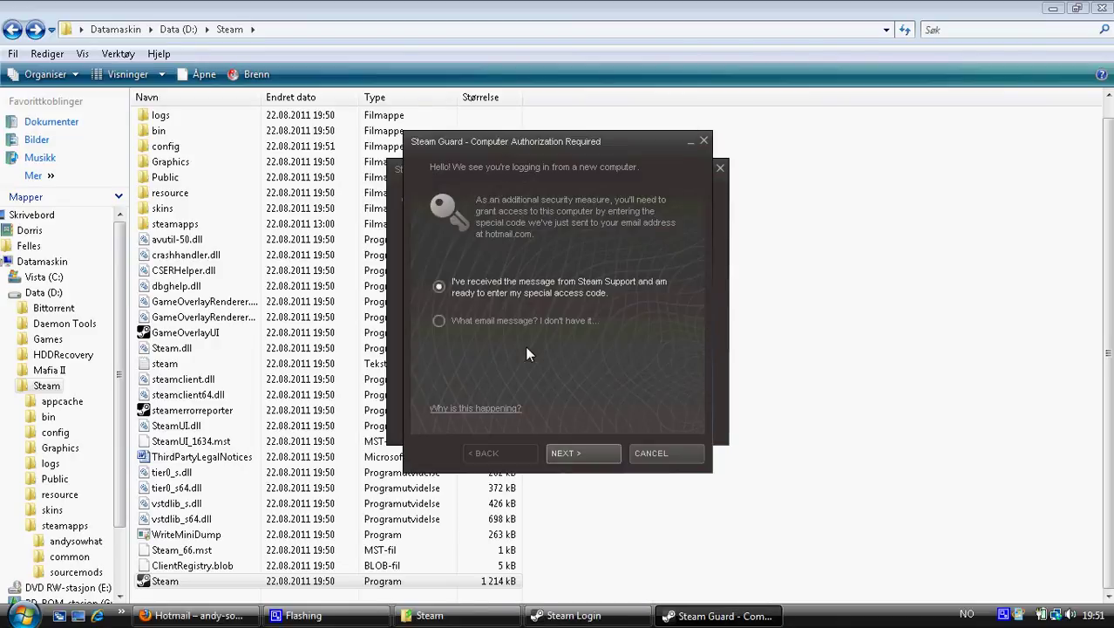
left_click(576, 453)
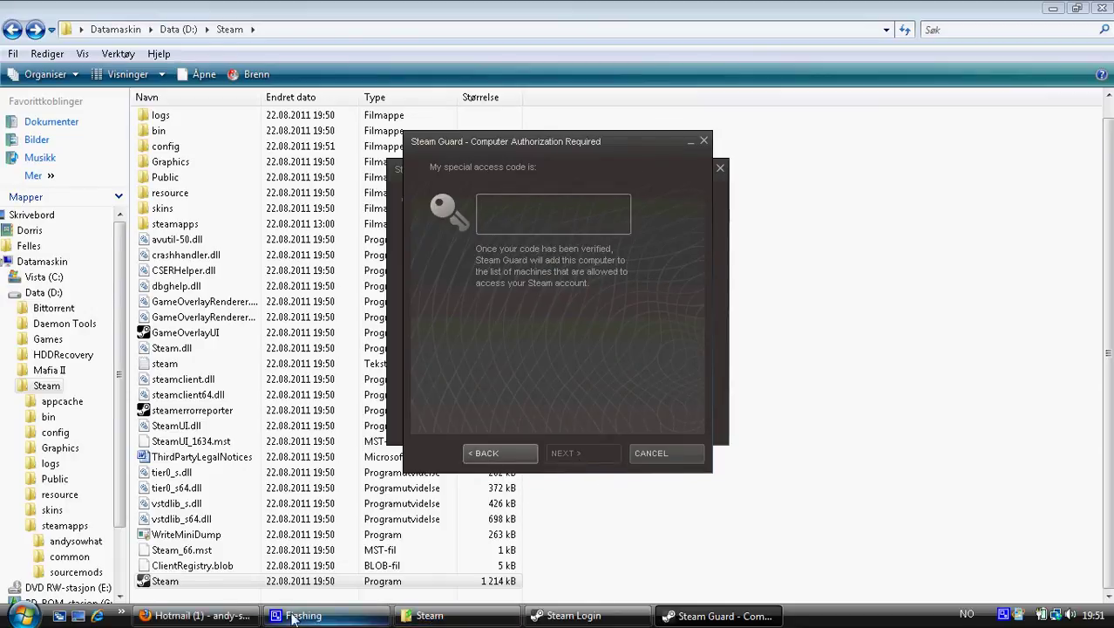
Step: Switch to Firefox, open the newest Steam Support e-mail about access from a new computer, and copy its special access code
left_click(198, 616)
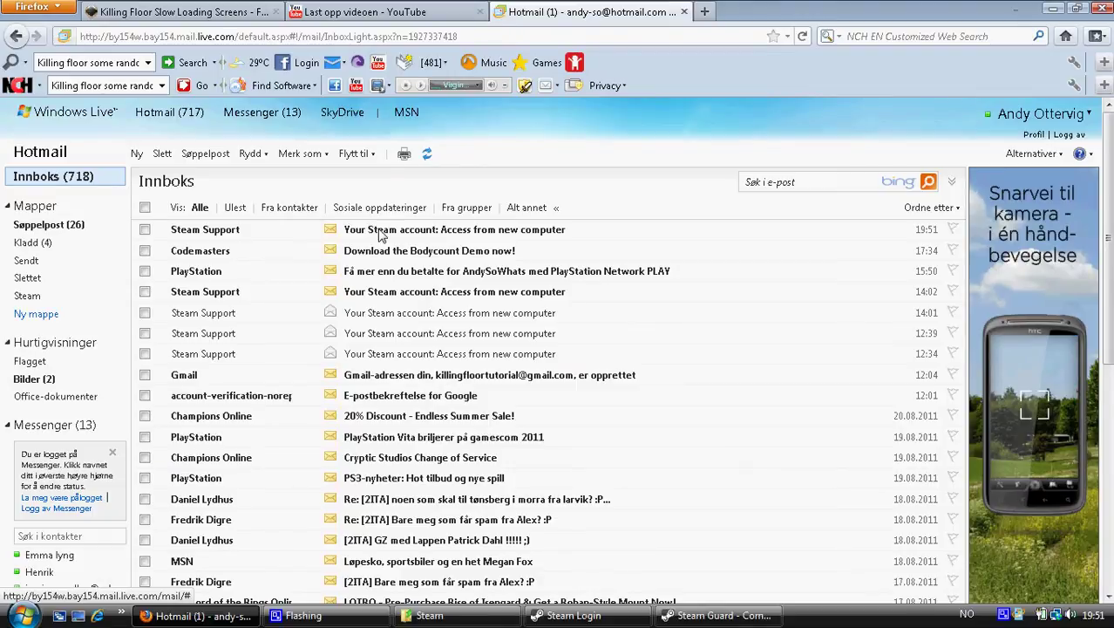
left_click(380, 230)
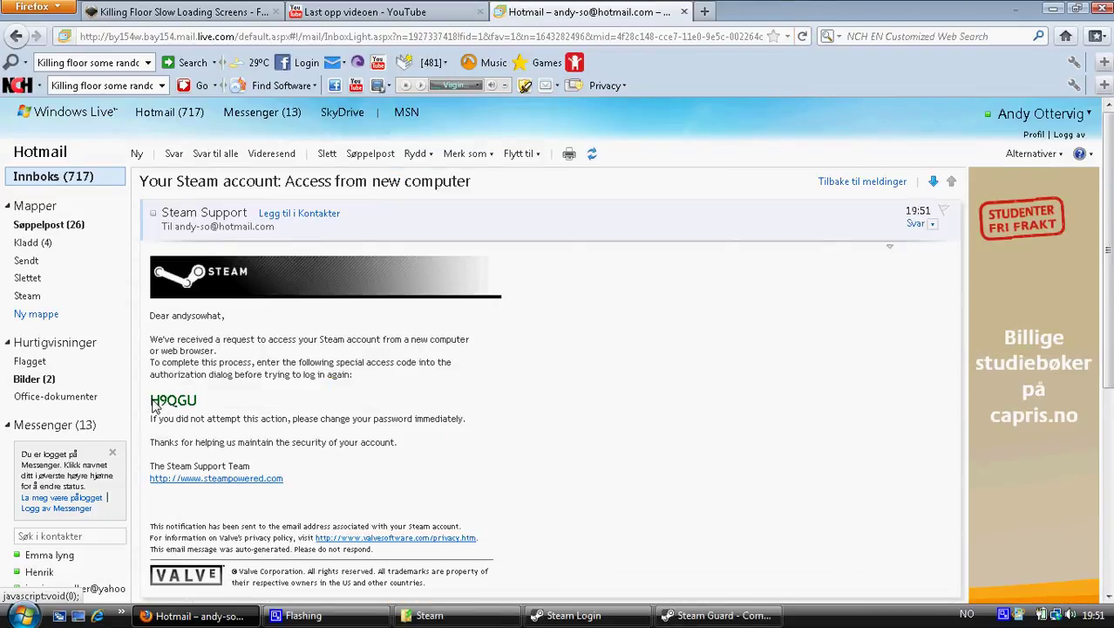
left_click_drag(153, 405, 187, 406)
right_click(187, 406)
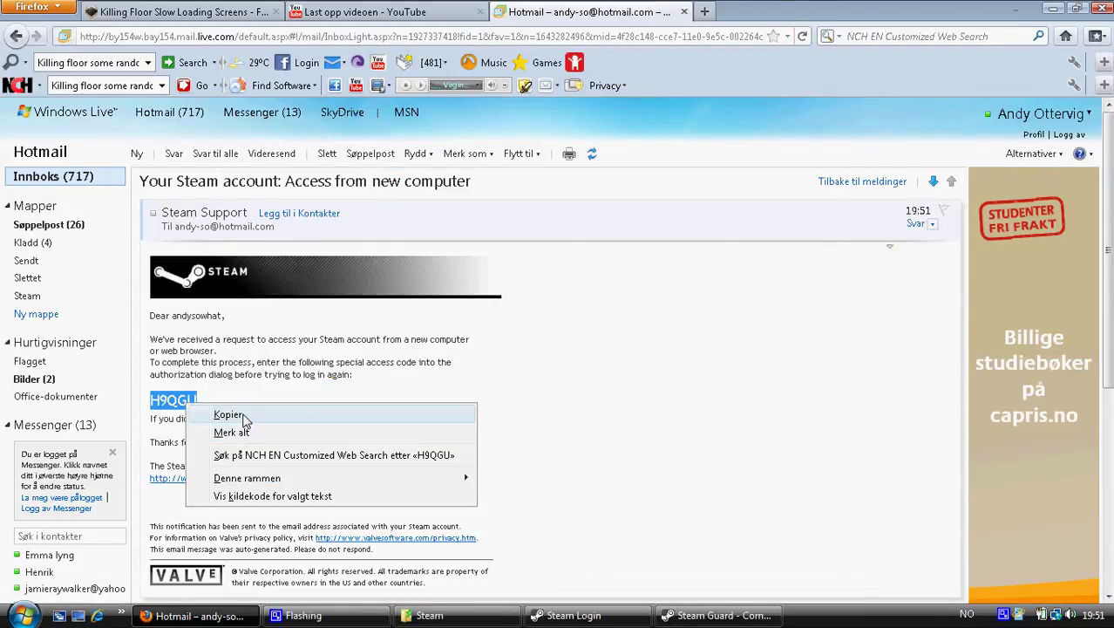
left_click(233, 419)
Step: Return to Steam Guard, paste the special access code from the e-mail, and complete the computer authorization
left_click(631, 620)
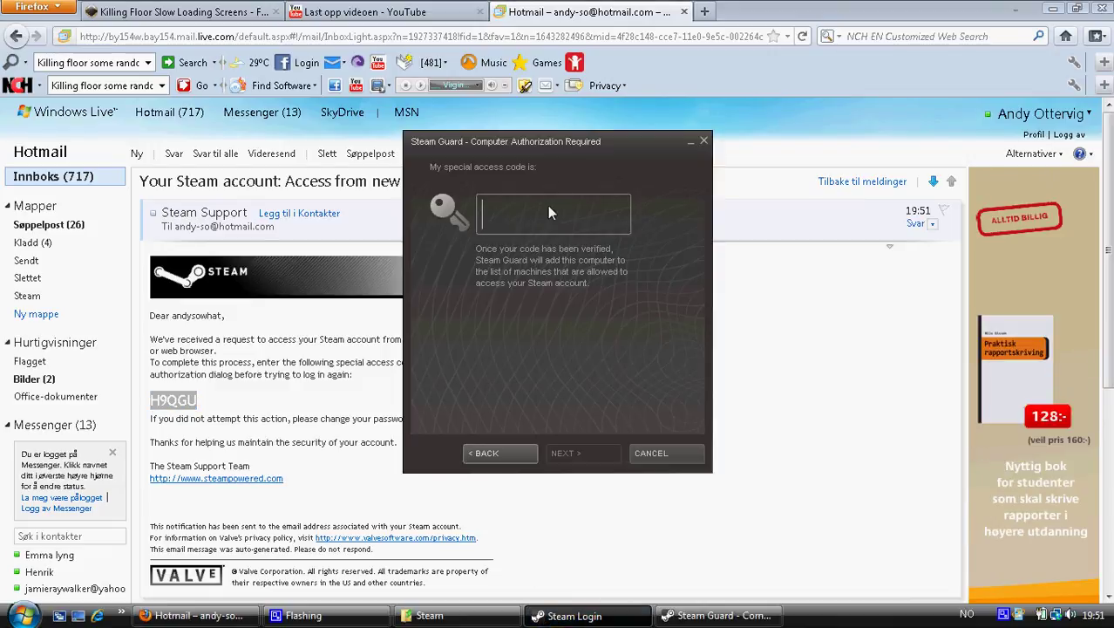
key("ctrl+v")
left_click(600, 453)
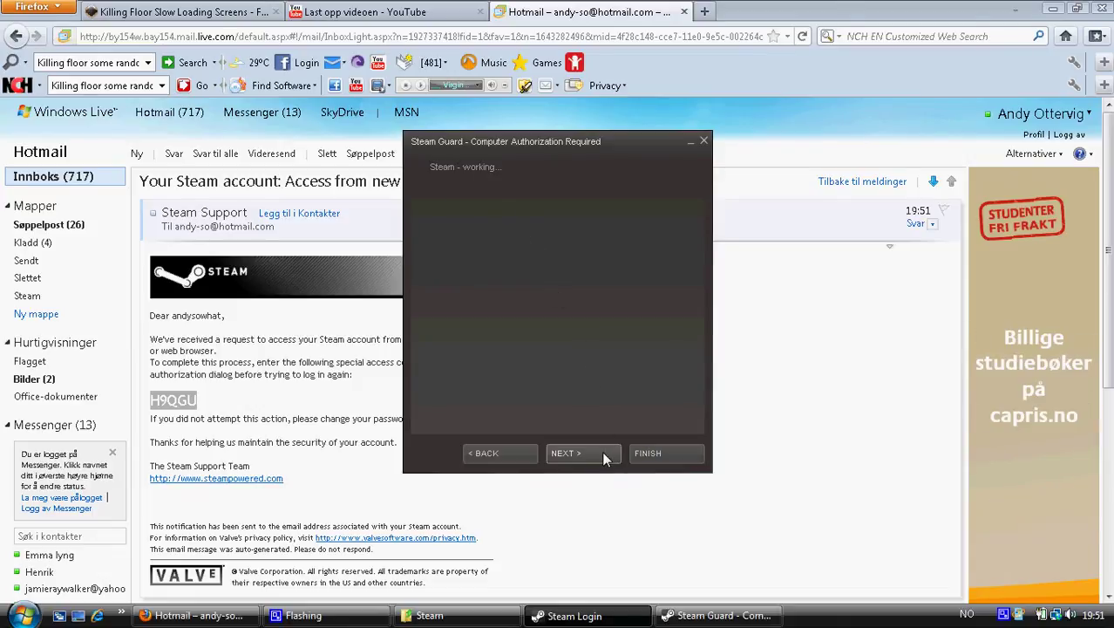
left_click(665, 454)
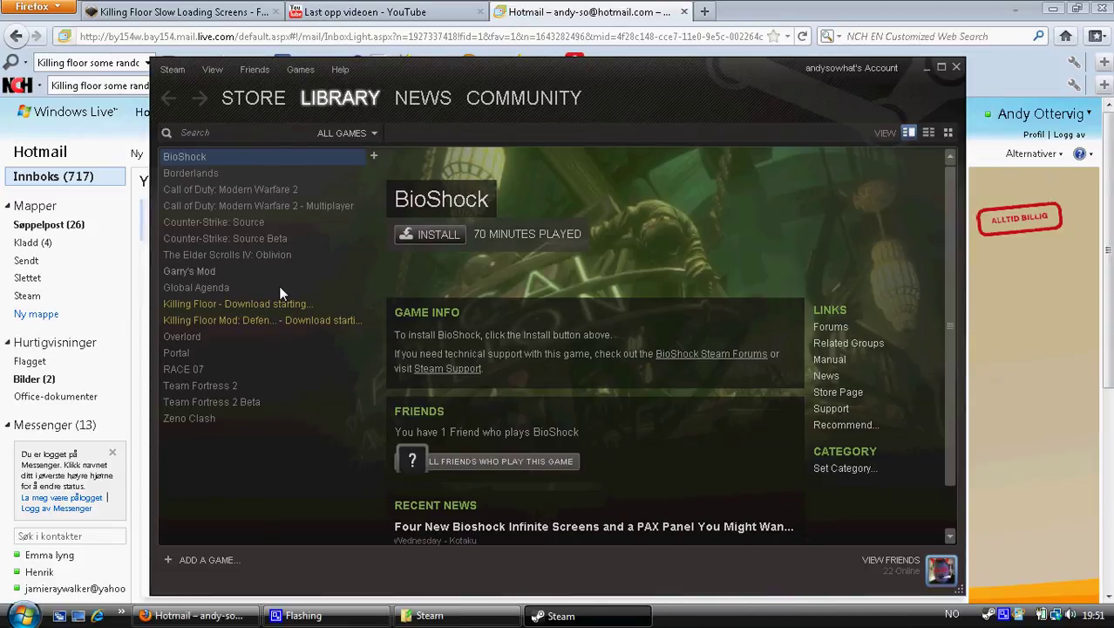
Step: Start Killing Floor from the Steam library to prepare it for play, and close its ready window without playing
left_click(273, 304)
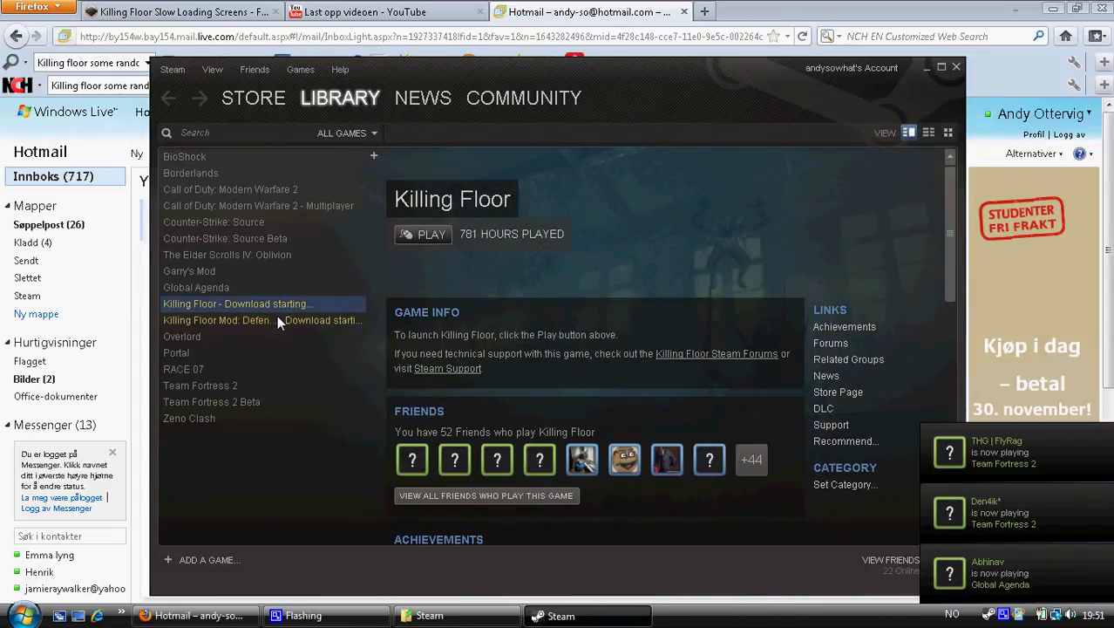
left_click(277, 316)
left_click(278, 300)
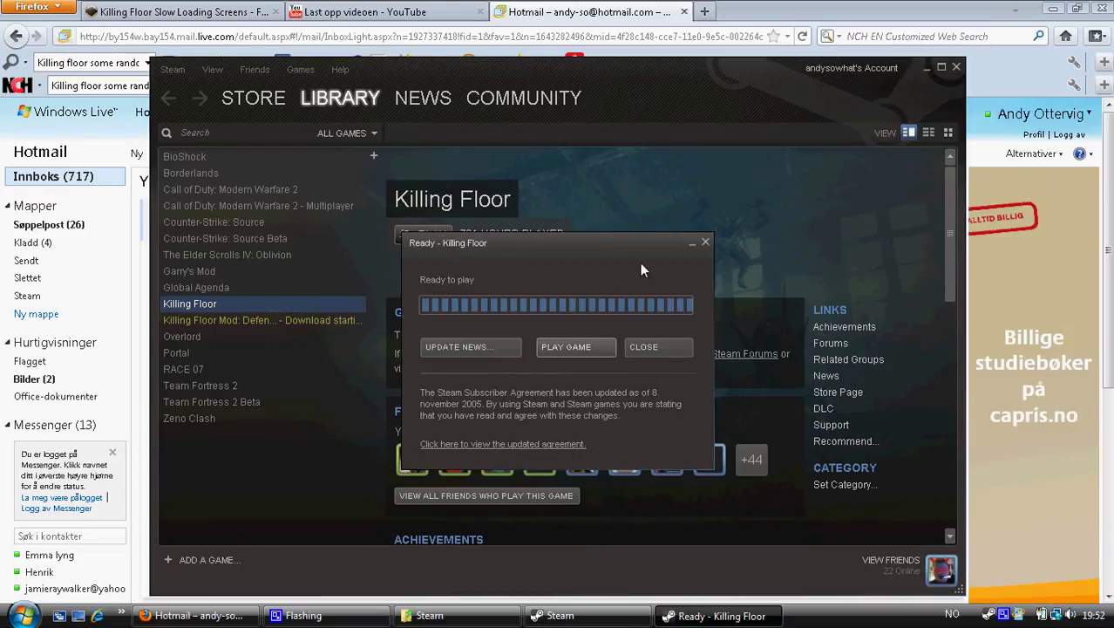
left_click(705, 242)
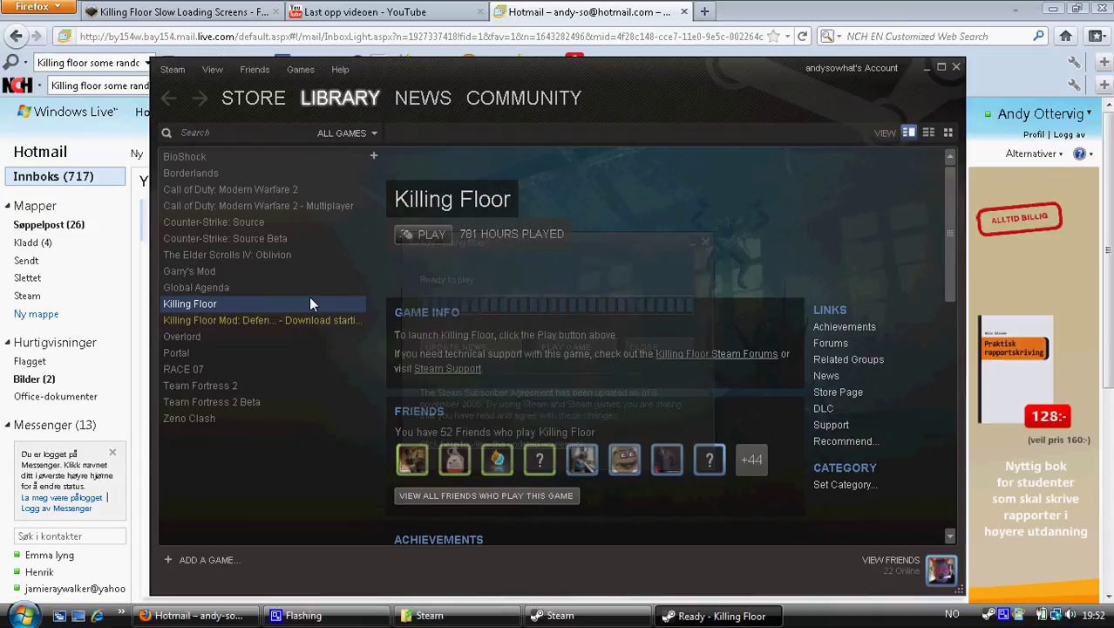
Step: Start Killing Floor Mod: Defence Alliance 2 from the library to prepare it, and close its ready window without playing
left_click(218, 321)
left_click(409, 235)
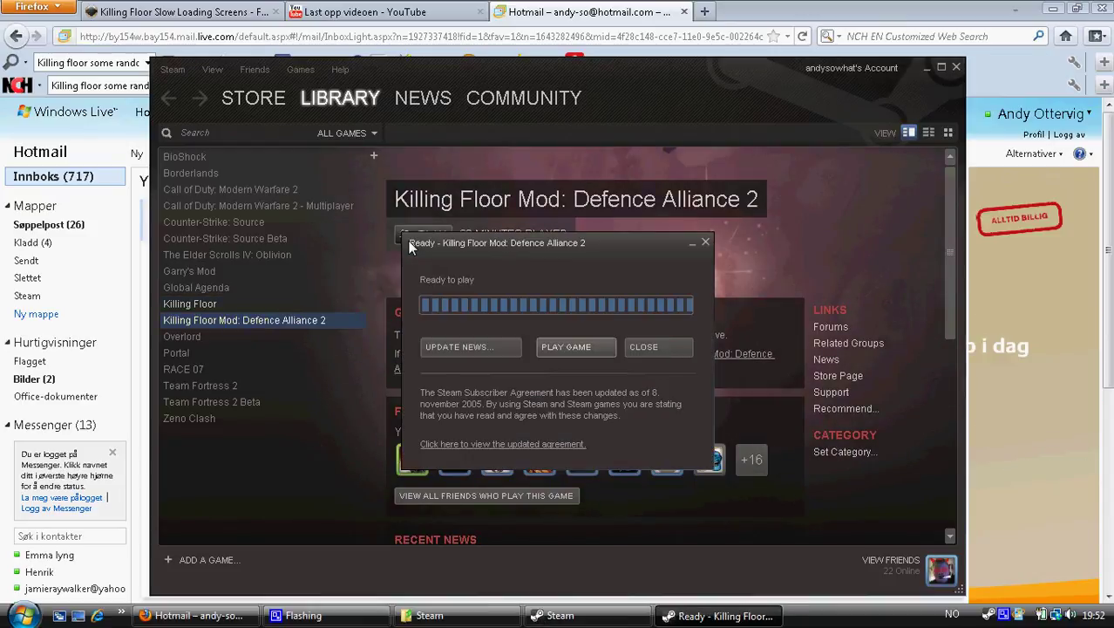
left_click(705, 243)
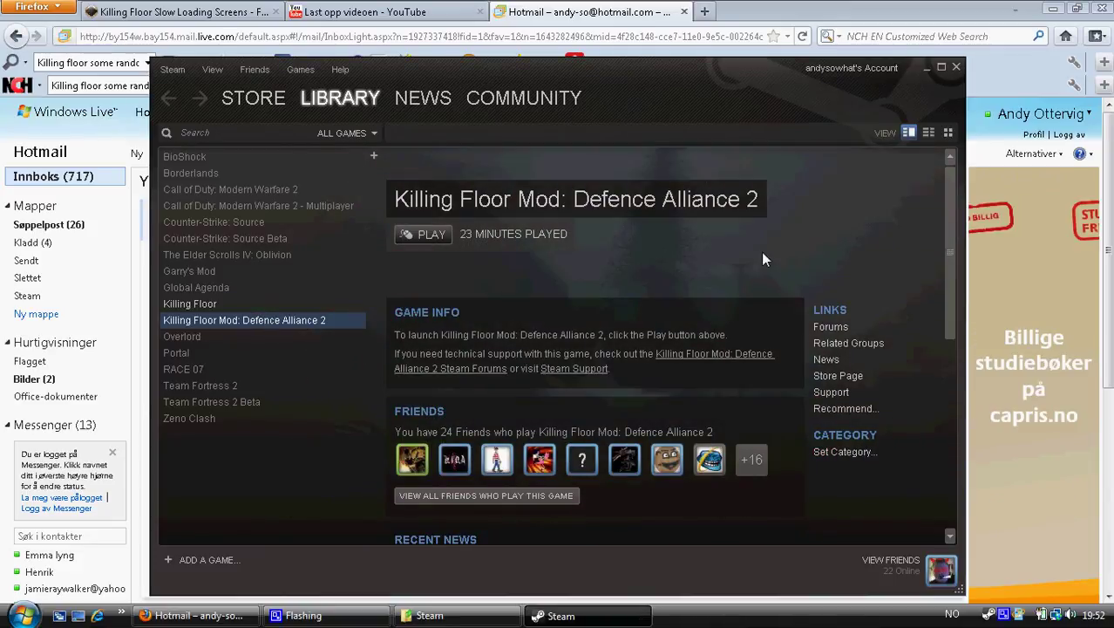
Step: Close the Steam window and minimize the Firefox and Steam folder windows to show the desktop
left_click(955, 68)
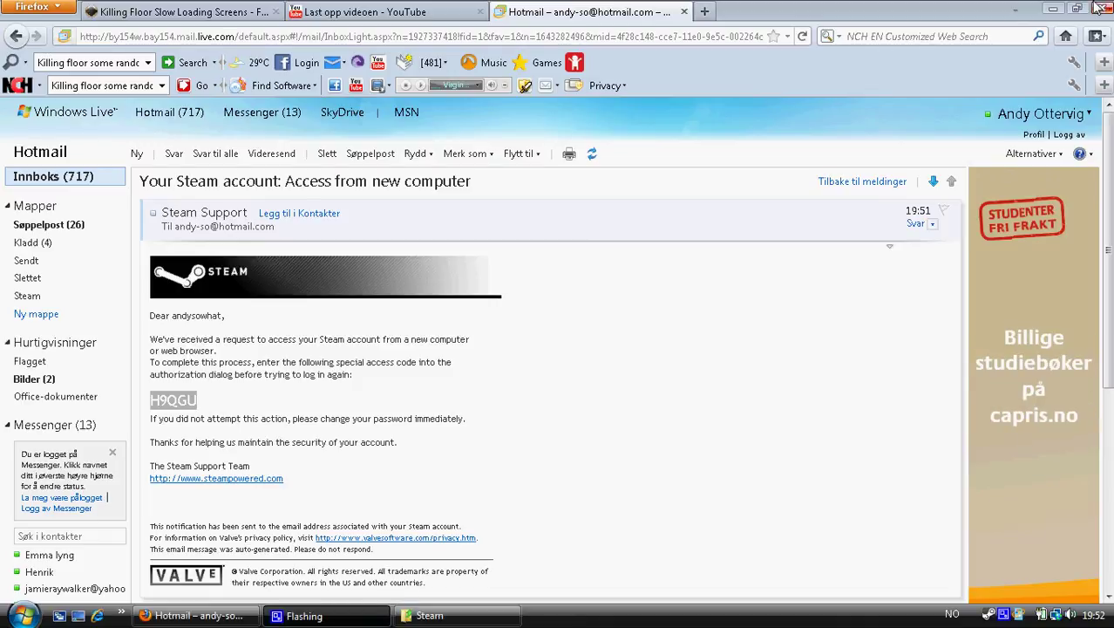
left_click(1056, 10)
left_click(1056, 10)
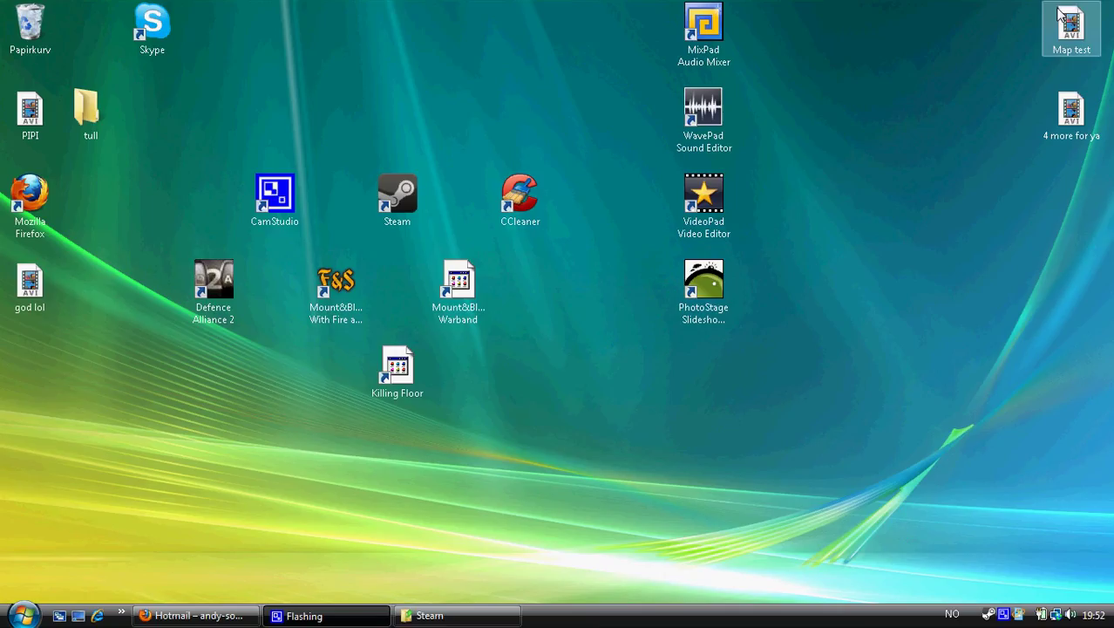
left_click(1003, 617)
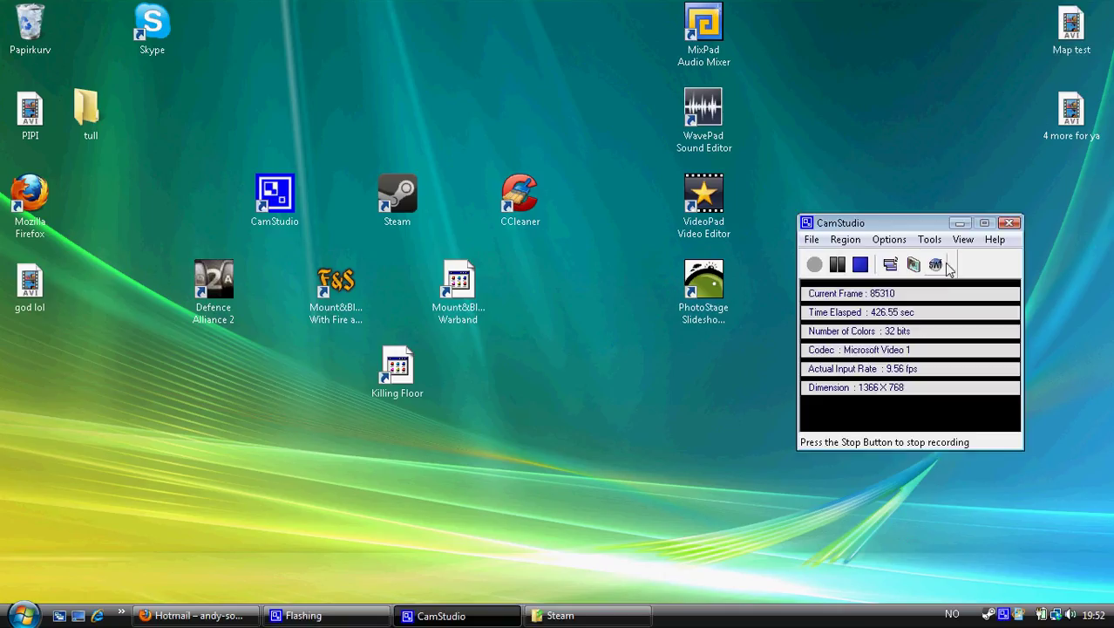